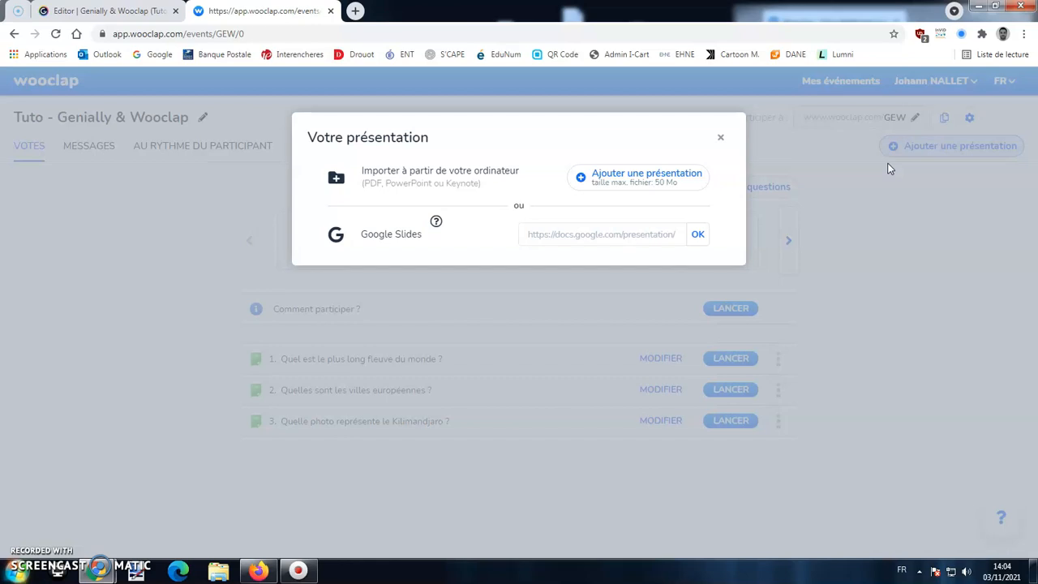
Close Wooclap's 'Votre présentation' import dialog to reveal the event's three geography vote questions
{"action": "left_click", "coordinate": [720, 138]}
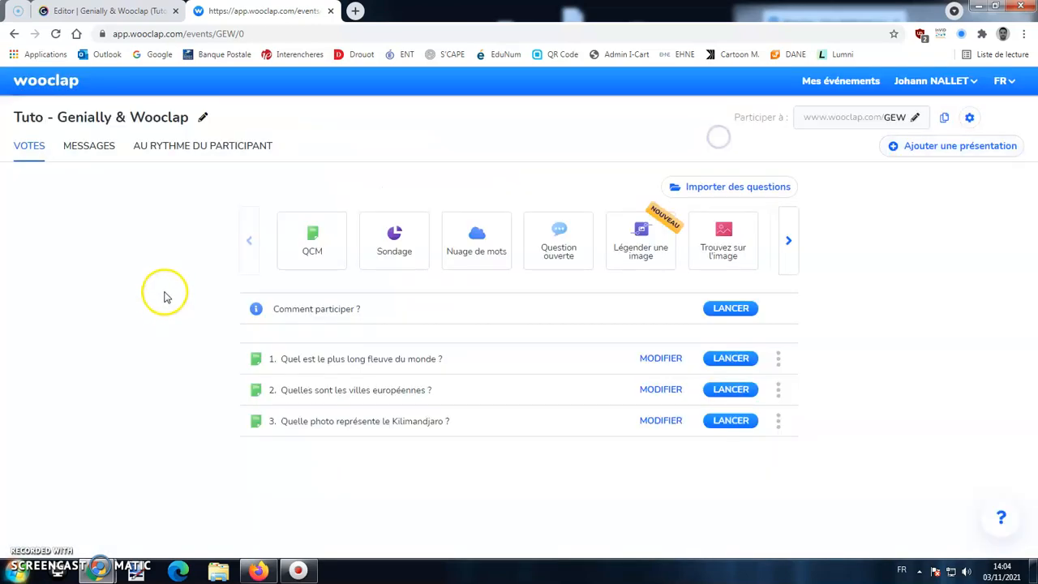
{"action": "left_click", "coordinate": [126, 11]}
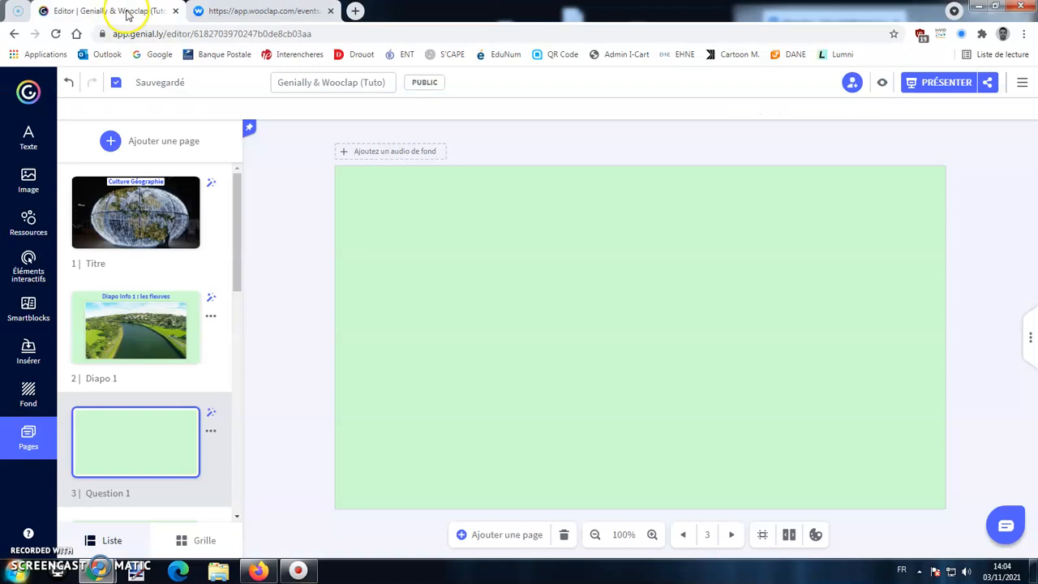
{"action": "left_click", "coordinate": [143, 225]}
{"action": "scroll", "coordinate": [143, 225], "scroll_direction": "down", "scroll_amount": 1}
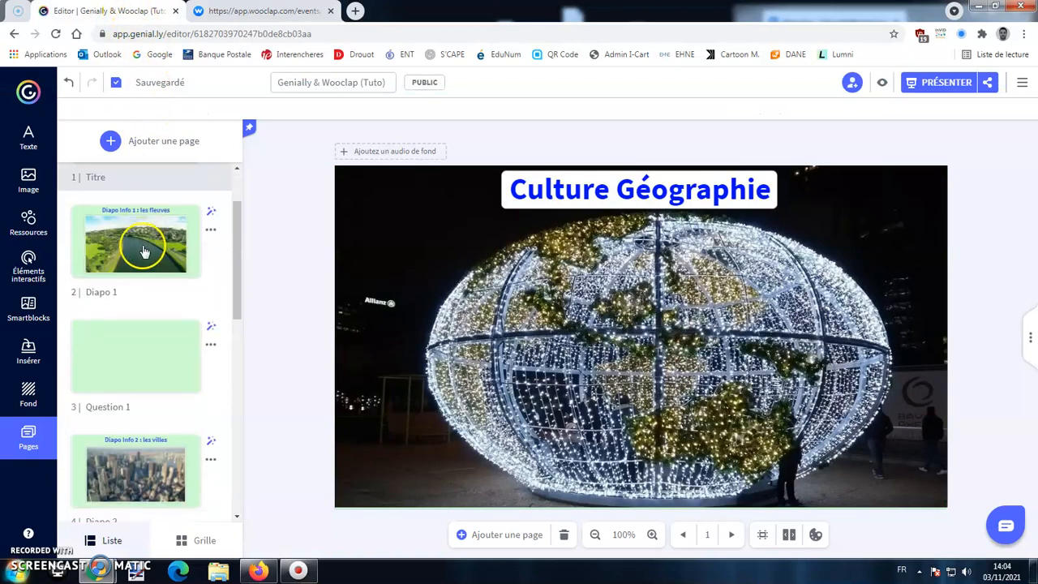
{"action": "left_click", "coordinate": [144, 252]}
{"action": "scroll", "coordinate": [144, 252], "scroll_direction": "down", "scroll_amount": 1}
{"action": "left_click", "coordinate": [143, 269]}
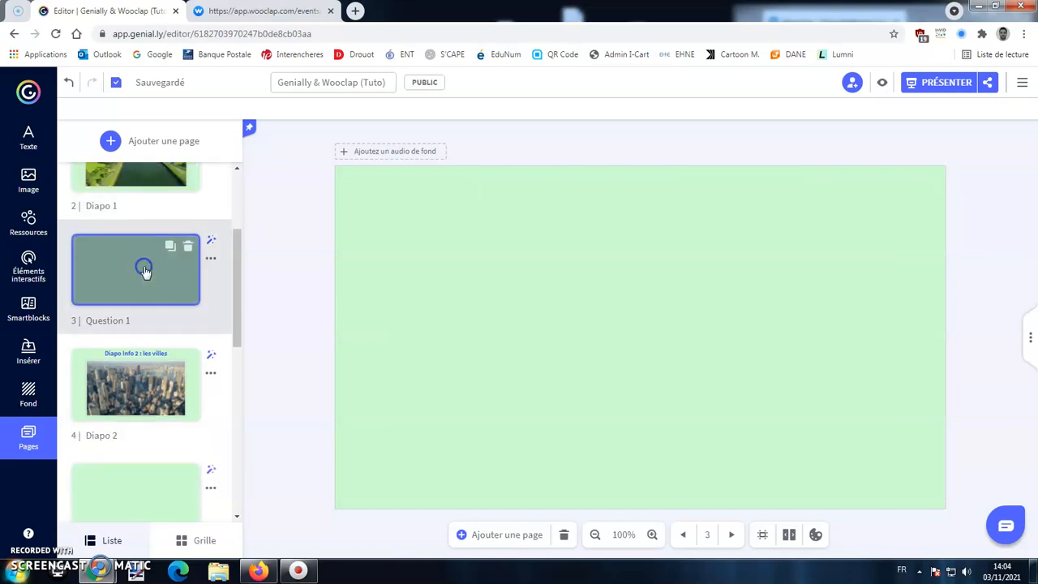
{"action": "scroll", "coordinate": [146, 274], "scroll_direction": "down", "scroll_amount": 1}
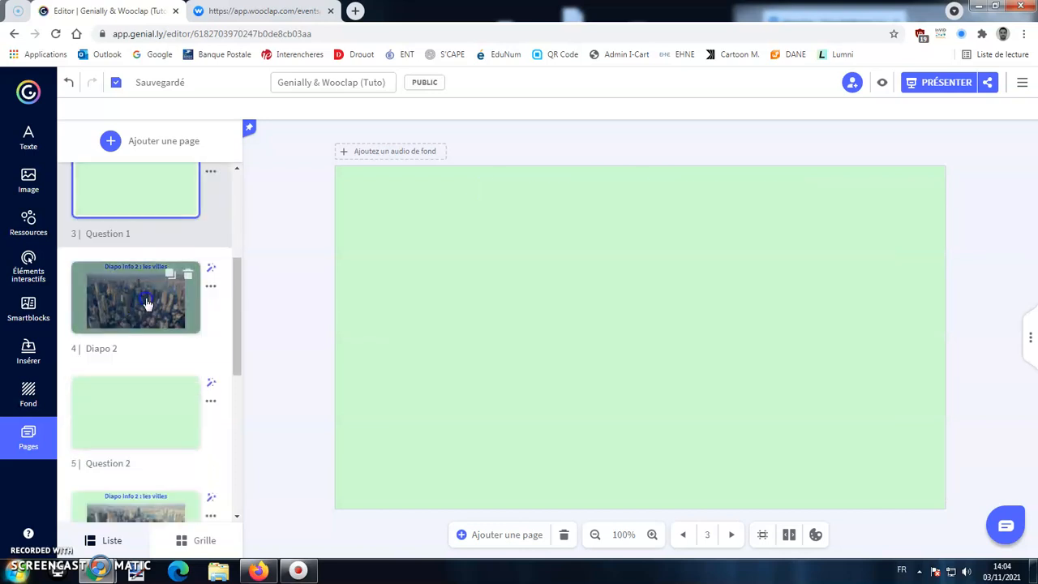
{"action": "left_click", "coordinate": [146, 301]}
{"action": "scroll", "coordinate": [148, 305], "scroll_direction": "down", "scroll_amount": 1}
{"action": "left_click", "coordinate": [147, 312]}
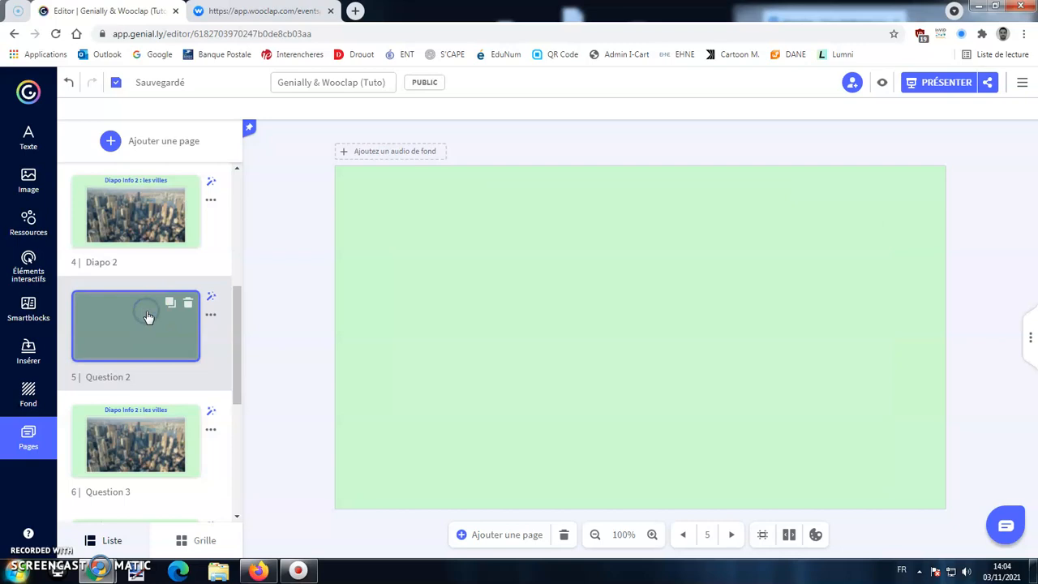
{"action": "scroll", "coordinate": [147, 317], "scroll_direction": "up", "scroll_amount": 4}
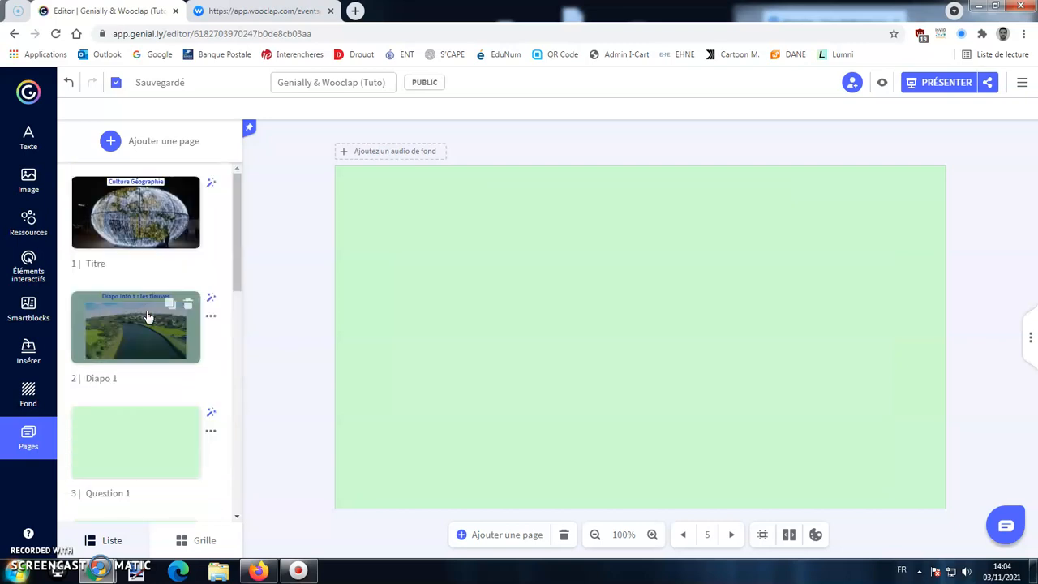
{"action": "left_click", "coordinate": [240, 12]}
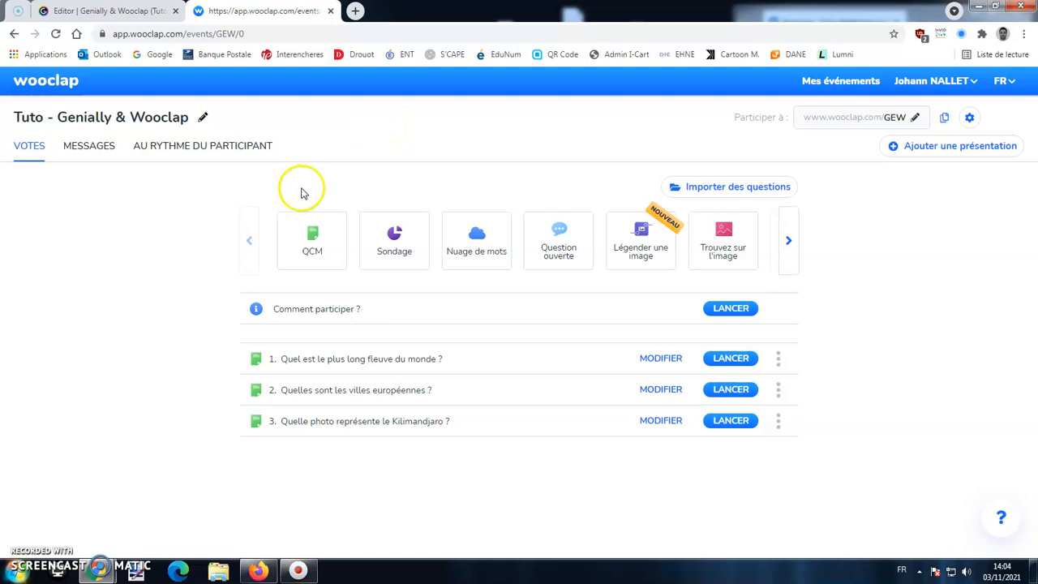
Copy the iframe embed code of Wooclap question 1, the world's longest river, for Genially
{"action": "left_click", "coordinate": [778, 362]}
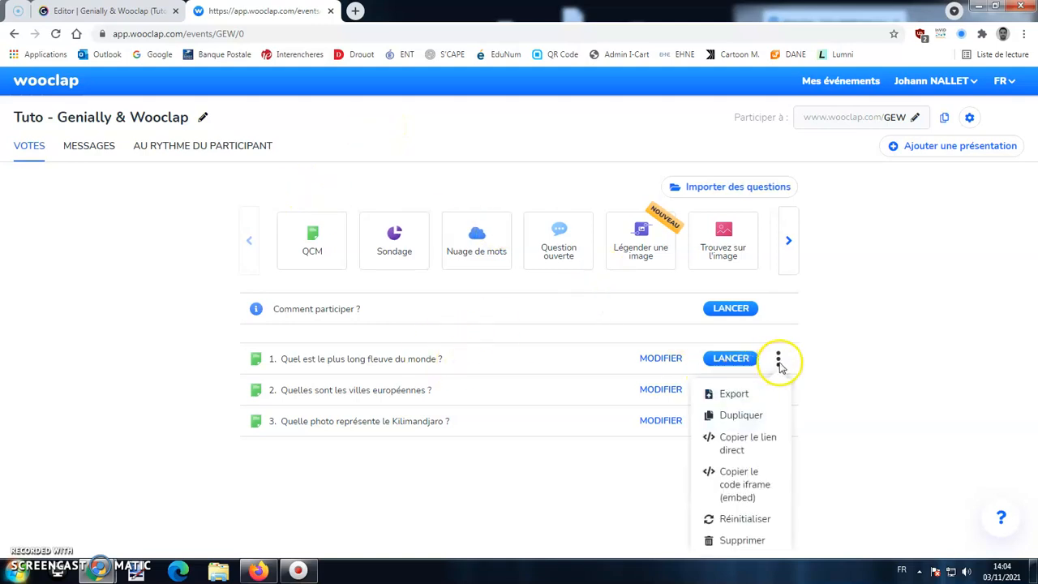
{"action": "left_click", "coordinate": [745, 487]}
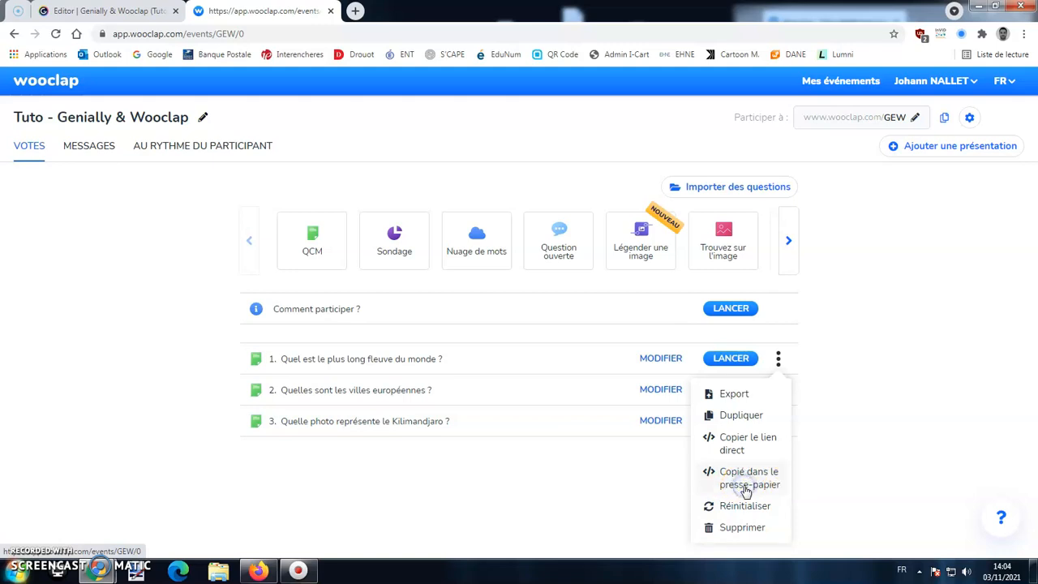
{"action": "left_click", "coordinate": [143, 13]}
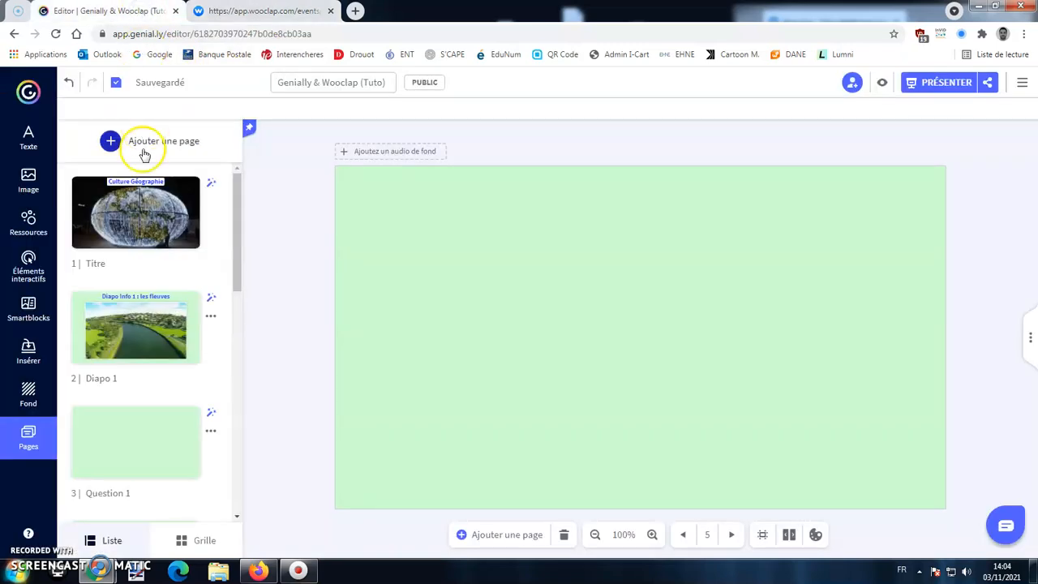
Embed the pasted longest-river iframe on the Question 1 page and enlarge it over most of the slide
{"action": "left_click", "coordinate": [138, 440]}
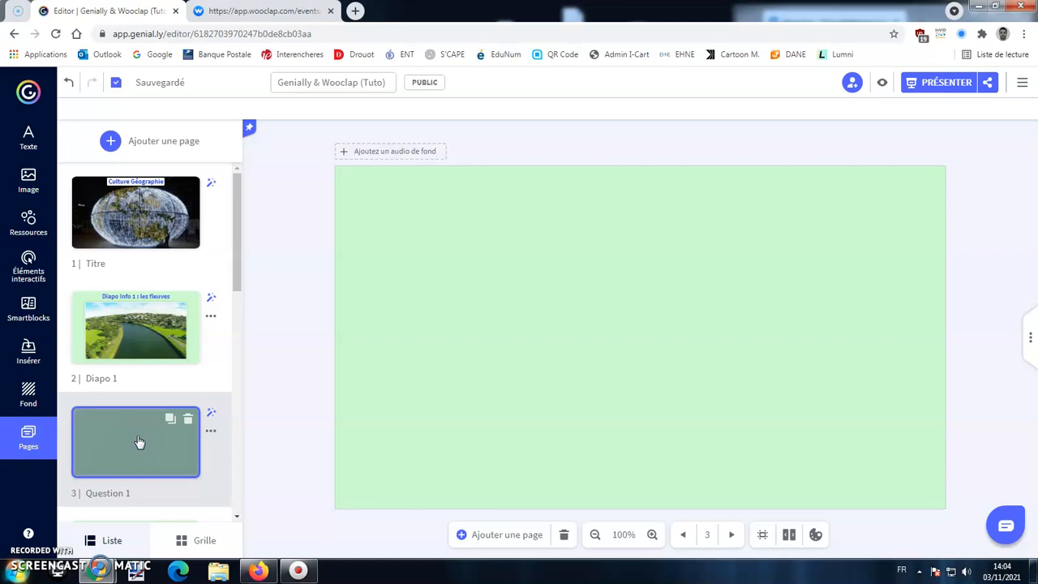
{"action": "left_click", "coordinate": [28, 353]}
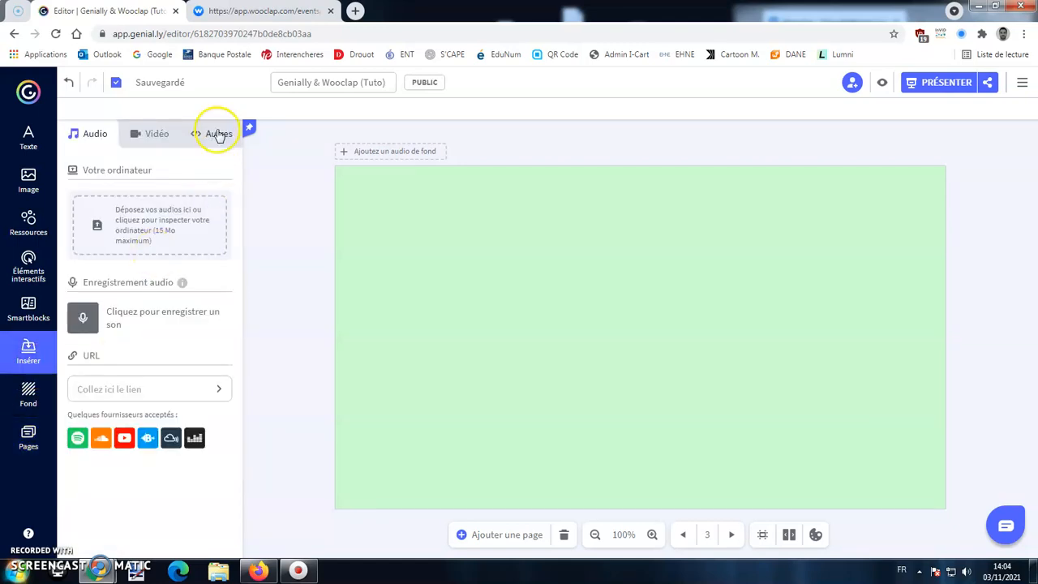
{"action": "left_click", "coordinate": [219, 135]}
{"action": "right_click", "coordinate": [173, 213]}
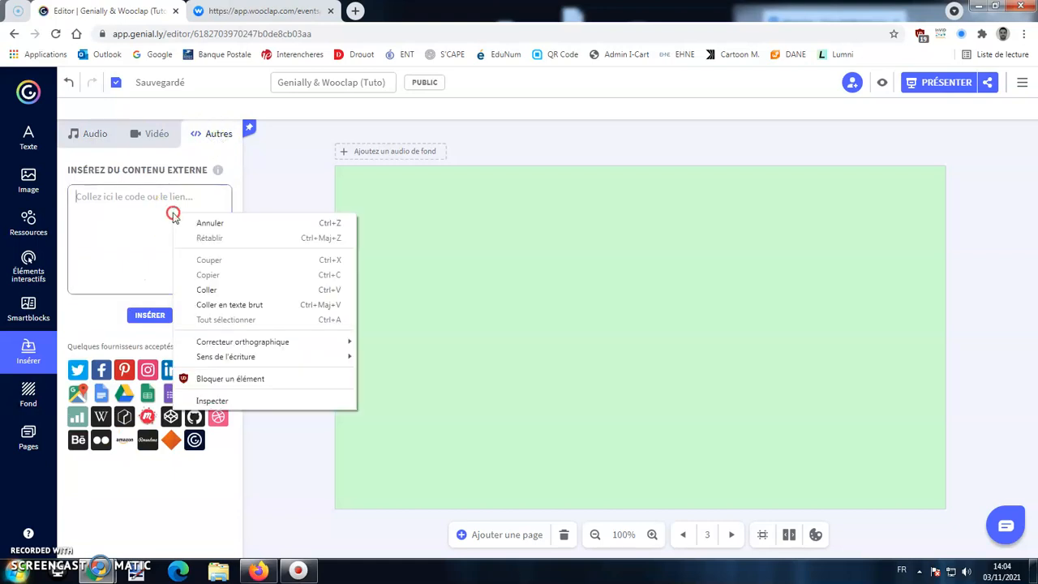
{"action": "left_click", "coordinate": [207, 290]}
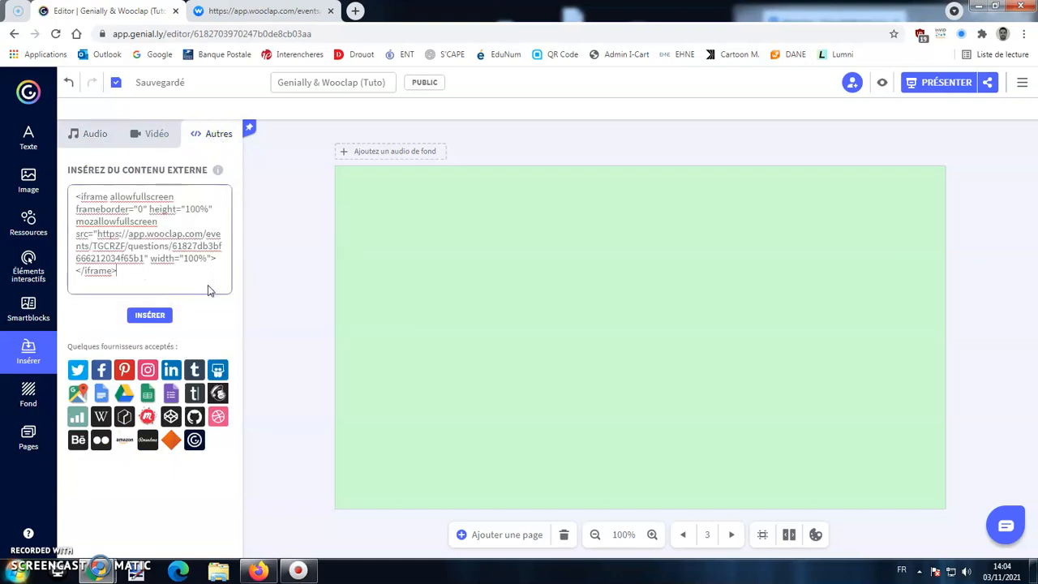
{"action": "left_click", "coordinate": [150, 315]}
{"action": "left_click_drag", "start_coordinate": [695, 342], "coordinate": [532, 256]}
{"action": "mouse_move", "coordinate": [605, 323]}
{"action": "left_mouse_down"}
{"action": "mouse_move", "coordinate": [898, 500]}
{"action": "mouse_move", "coordinate": [886, 479]}
{"action": "left_mouse_up"}
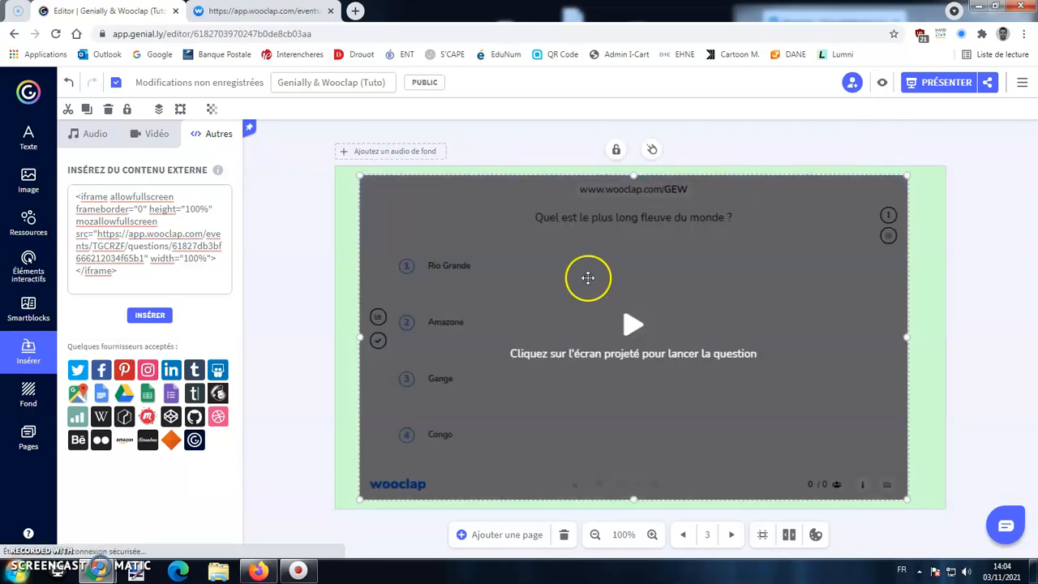
Copy Wooclap question 2's iframe embed code
{"action": "left_click", "coordinate": [292, 11]}
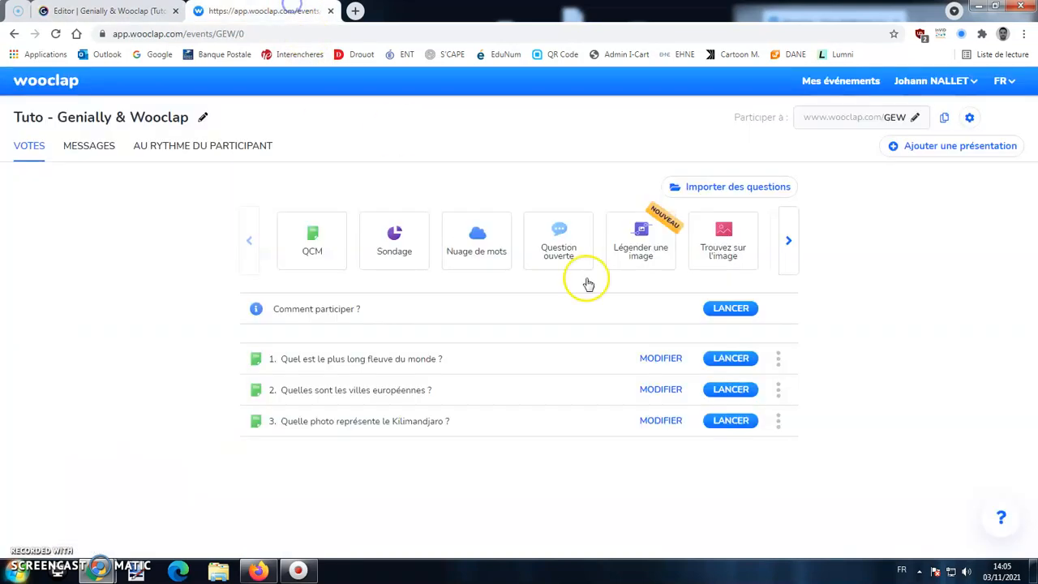
{"action": "left_click", "coordinate": [778, 390]}
{"action": "left_click", "coordinate": [753, 513]}
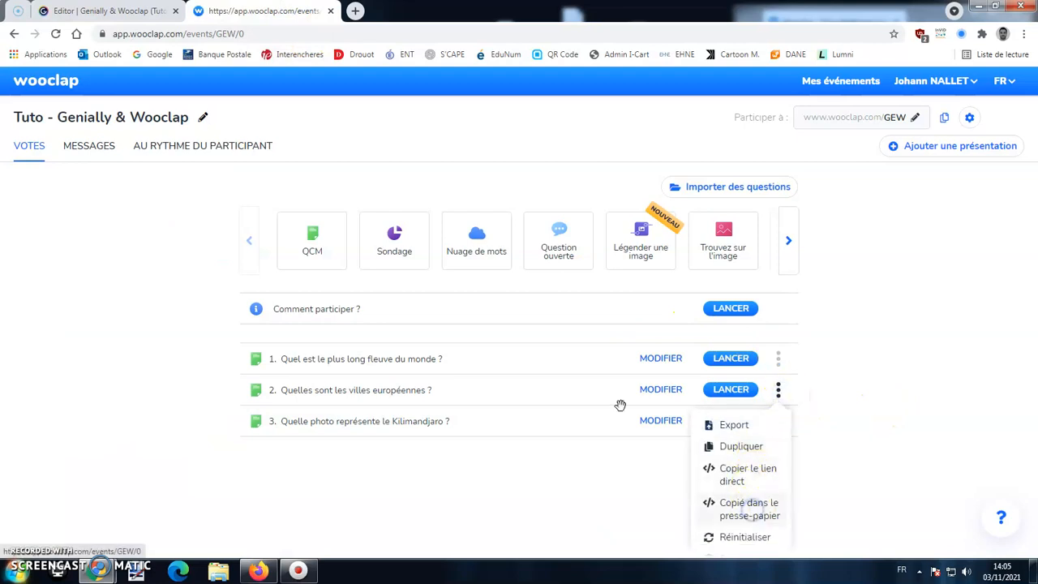
{"action": "left_click", "coordinate": [109, 10]}
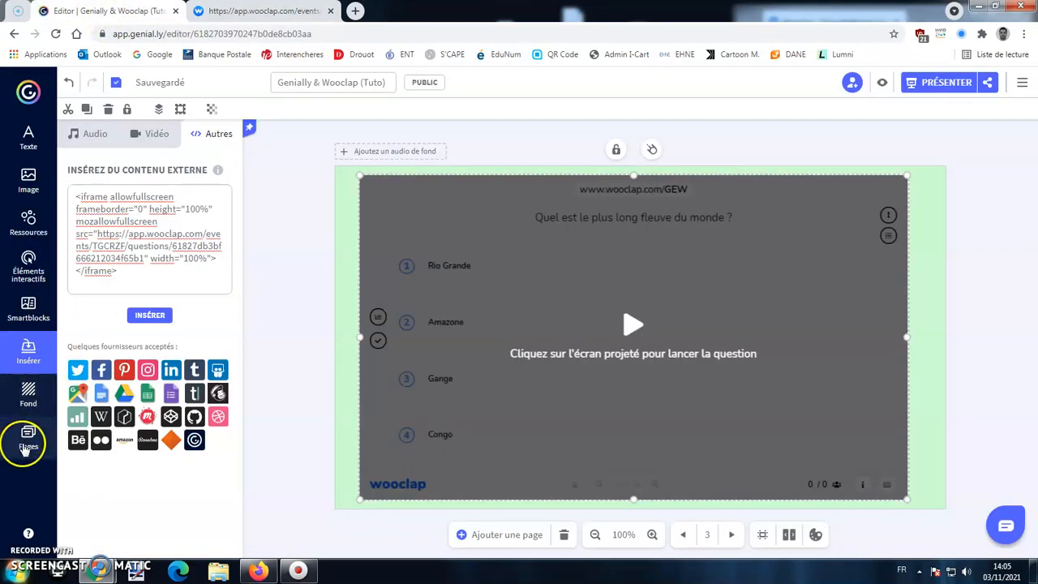
Replace the embed code with question 2's iframe on the Question 2 page and enlarge it across the slide
{"action": "left_click", "coordinate": [29, 438]}
{"action": "scroll", "coordinate": [104, 324], "scroll_direction": "down", "scroll_amount": 3}
{"action": "left_click", "coordinate": [139, 407]}
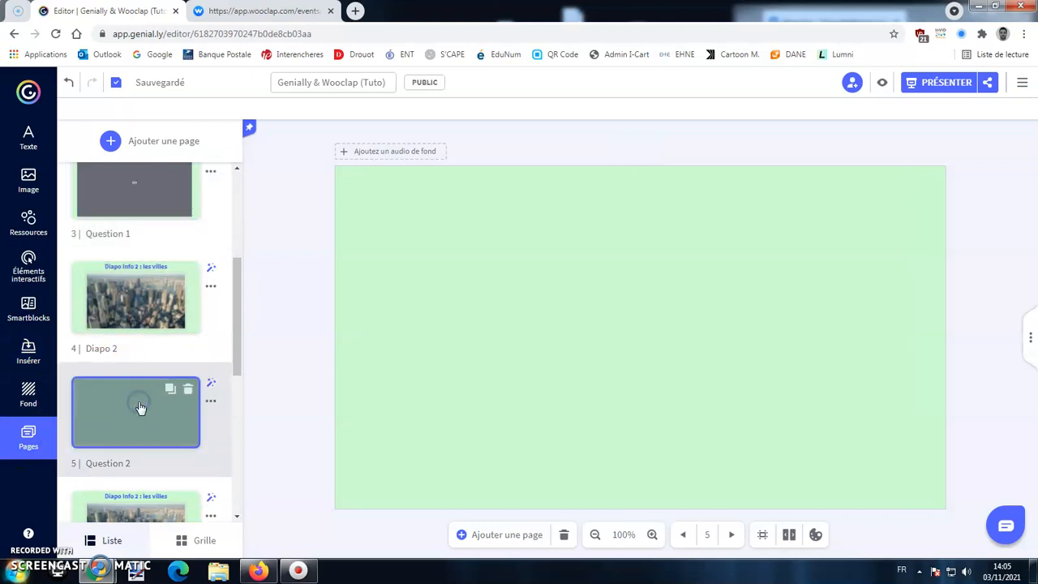
{"action": "left_click", "coordinate": [29, 351]}
{"action": "left_click_drag", "start_coordinate": [178, 285], "coordinate": [116, 181]}
{"action": "key", "text": "BackSpace"}
{"action": "right_click", "coordinate": [174, 207]}
{"action": "left_click", "coordinate": [208, 282]}
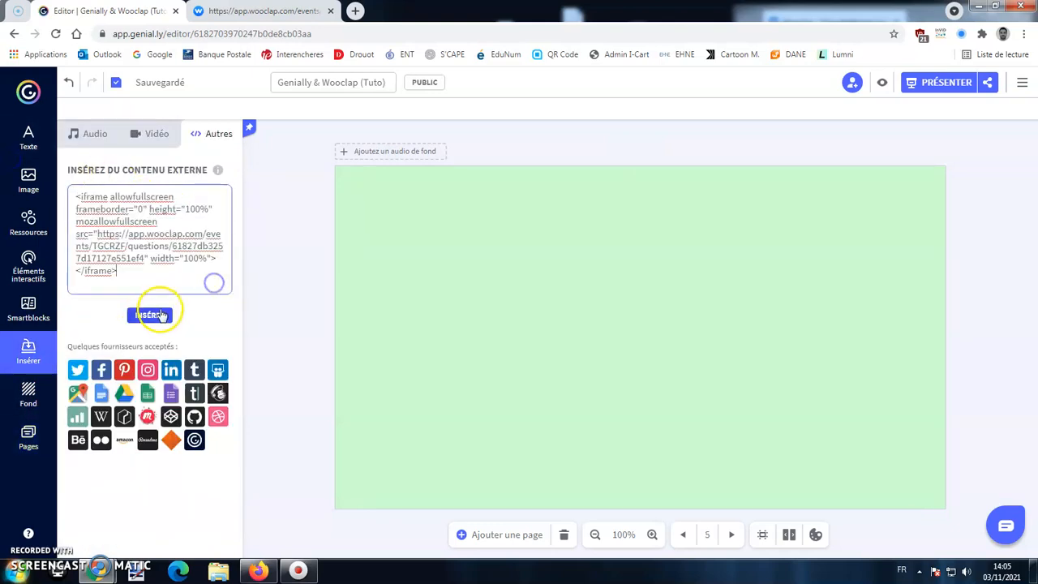
{"action": "left_click", "coordinate": [150, 315]}
{"action": "left_click_drag", "start_coordinate": [638, 323], "coordinate": [476, 237]}
{"action": "left_click_drag", "start_coordinate": [721, 394], "coordinate": [898, 501]}
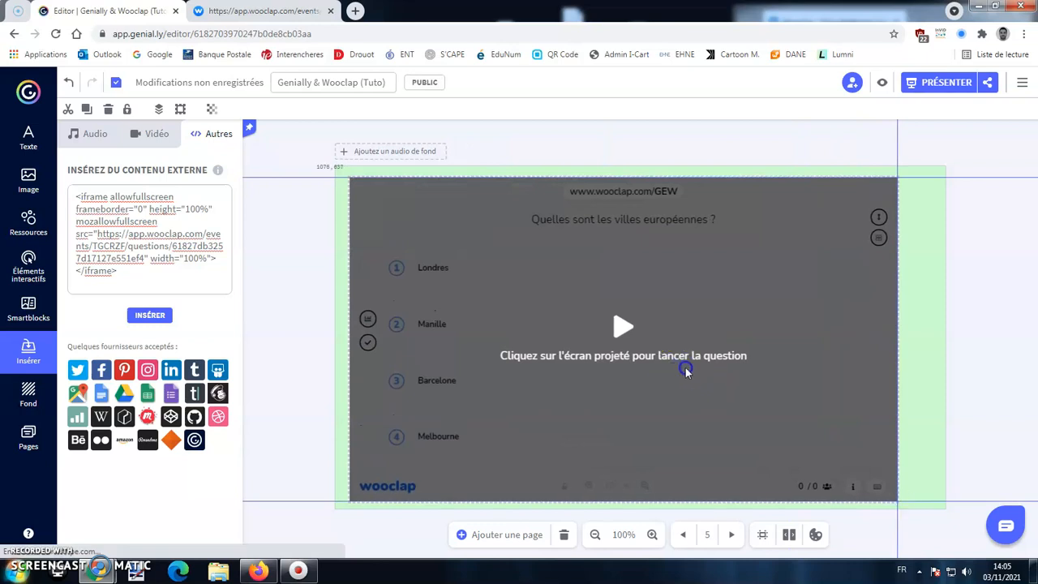
Browse back through the pages to the Culture Géographie title page
{"action": "left_click", "coordinate": [28, 436]}
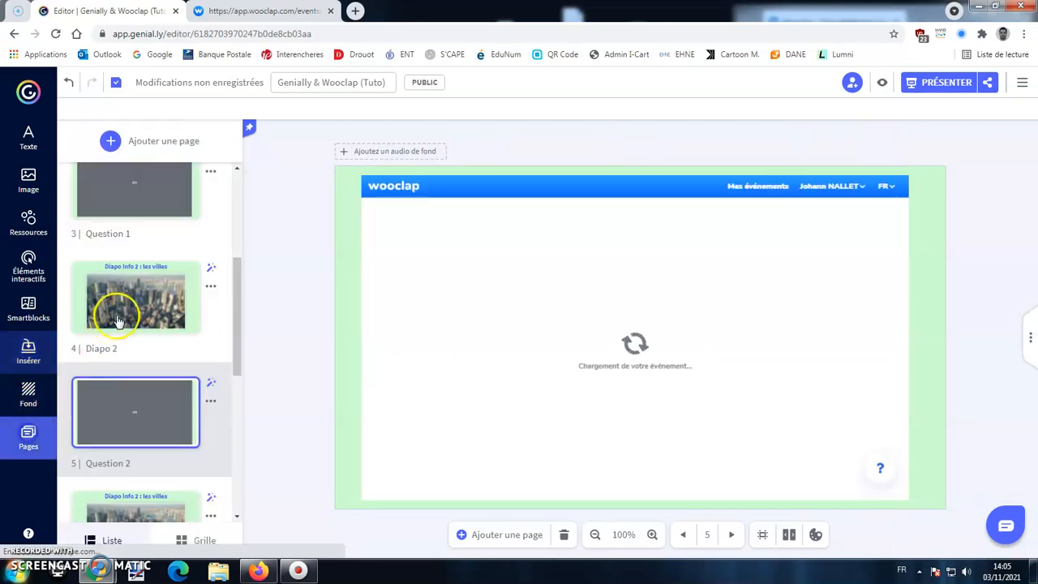
{"action": "left_click", "coordinate": [150, 289]}
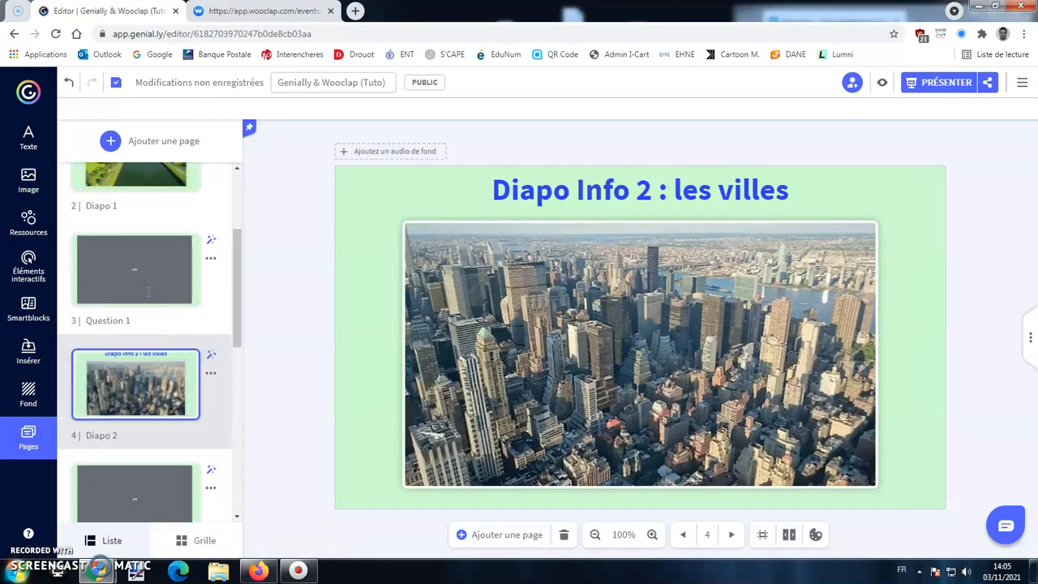
{"action": "left_click", "coordinate": [158, 276]}
{"action": "scroll", "coordinate": [158, 271], "scroll_direction": "up", "scroll_amount": 3}
{"action": "left_click", "coordinate": [161, 201]}
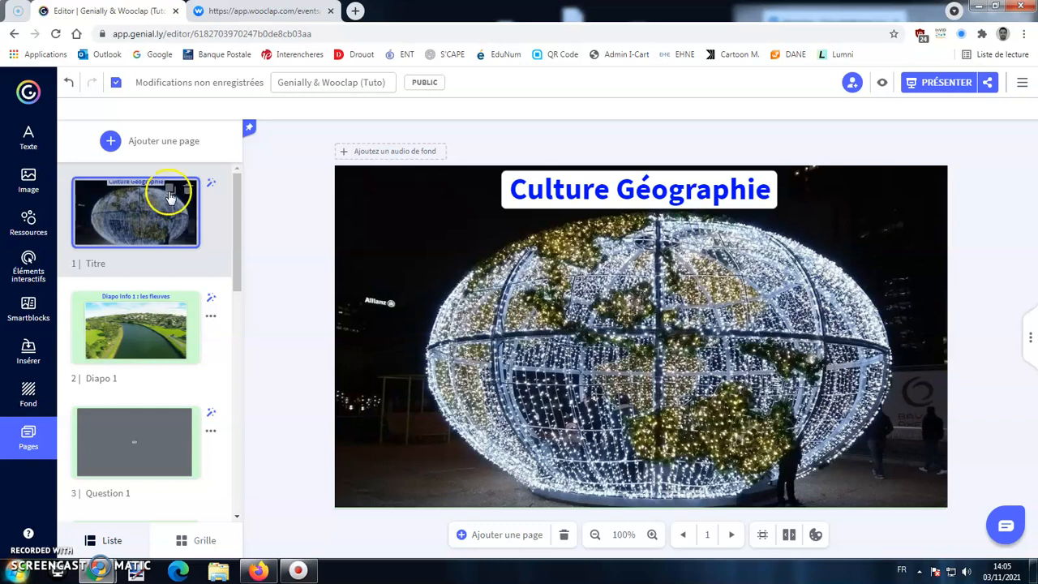
Turn on participant pseudonyms in Wooclap's event settings and launch the 'Comment participer ?' screen
{"action": "left_click", "coordinate": [273, 12]}
{"action": "left_click", "coordinate": [852, 239]}
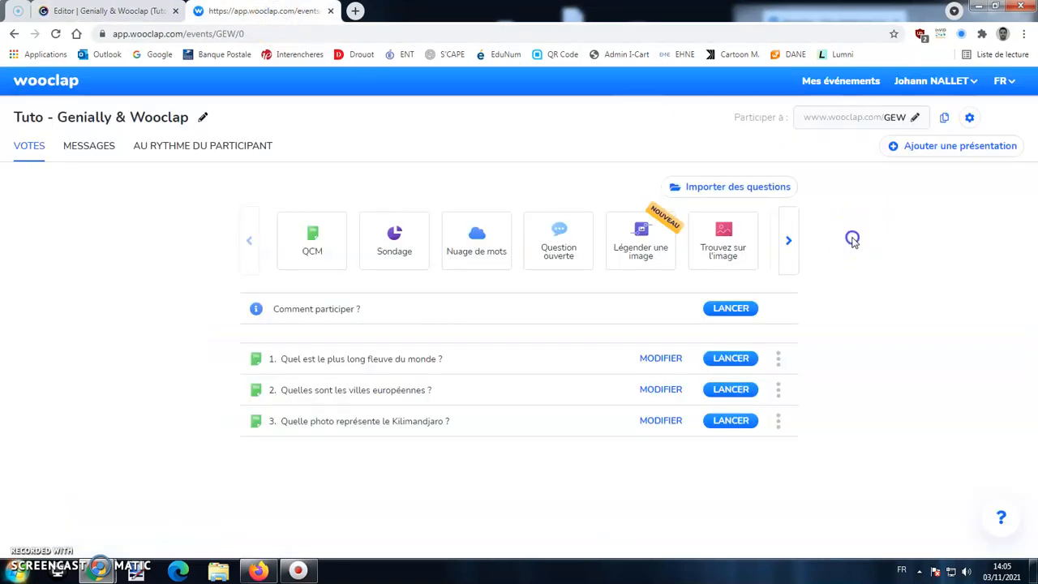
{"action": "left_click", "coordinate": [972, 120]}
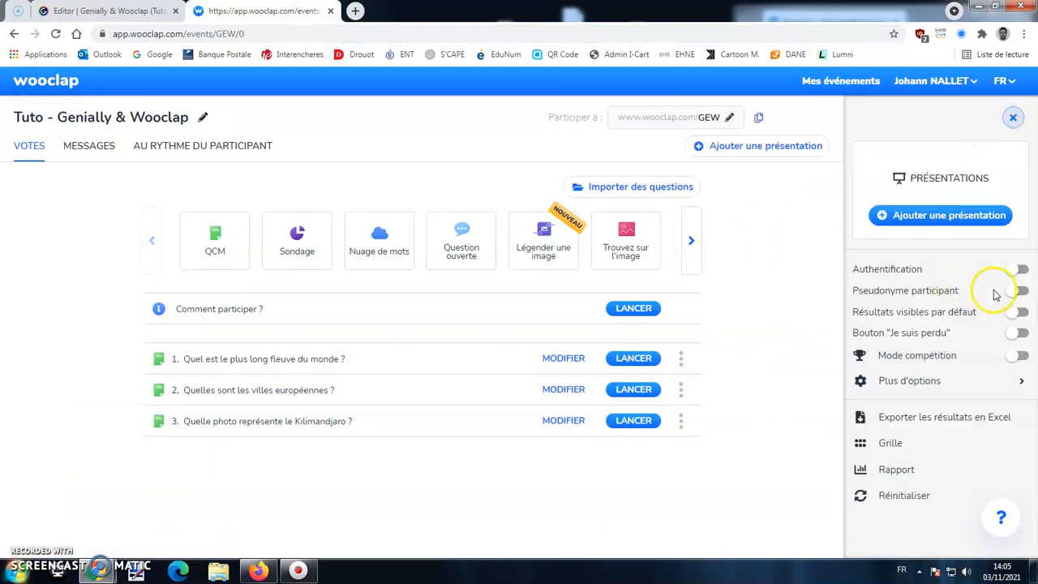
{"action": "left_click", "coordinate": [1023, 290]}
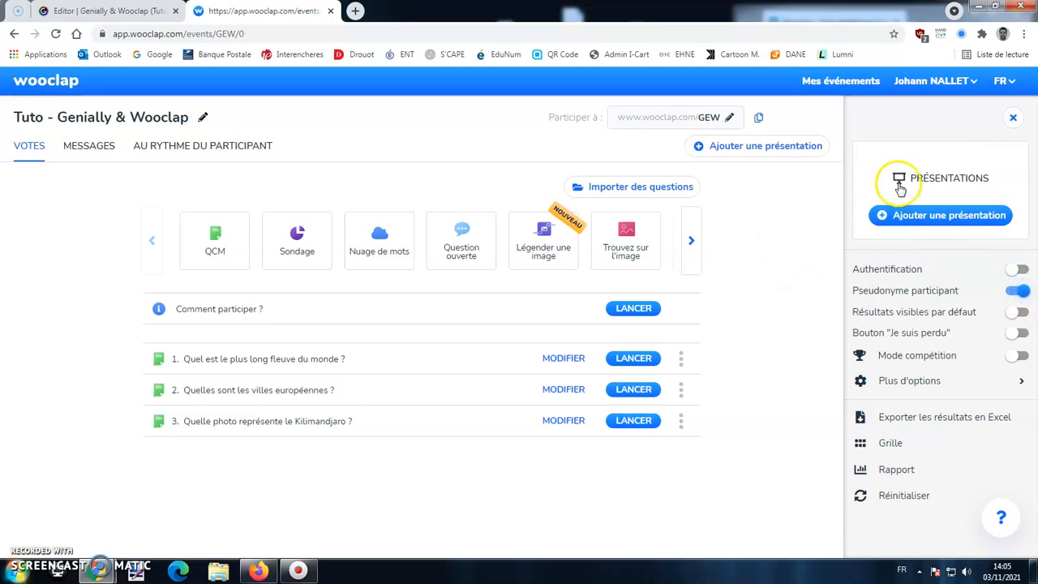
{"action": "left_click", "coordinate": [1014, 119]}
{"action": "left_click", "coordinate": [732, 309]}
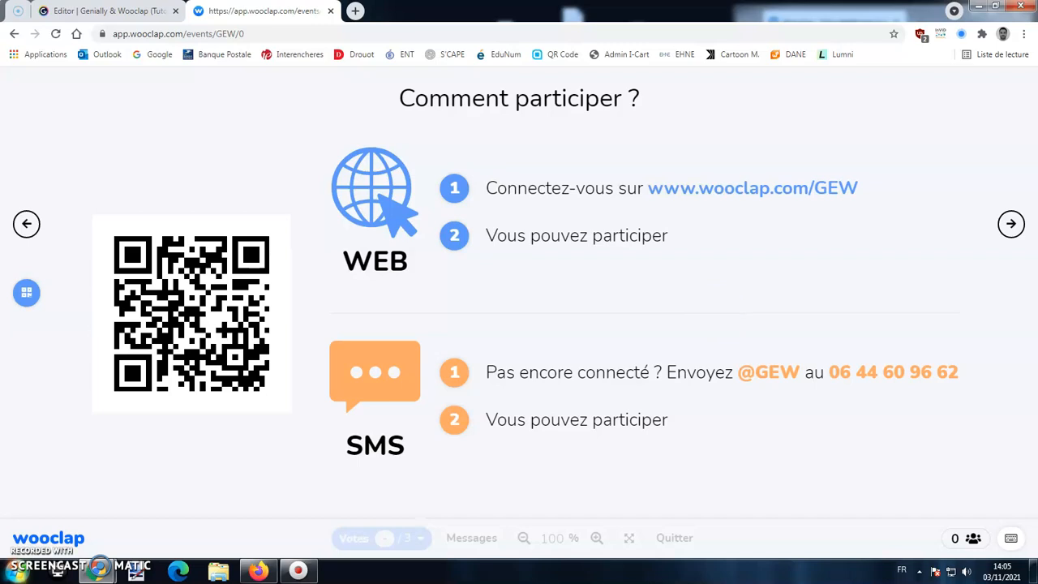
{"action": "left_click", "coordinate": [130, 12]}
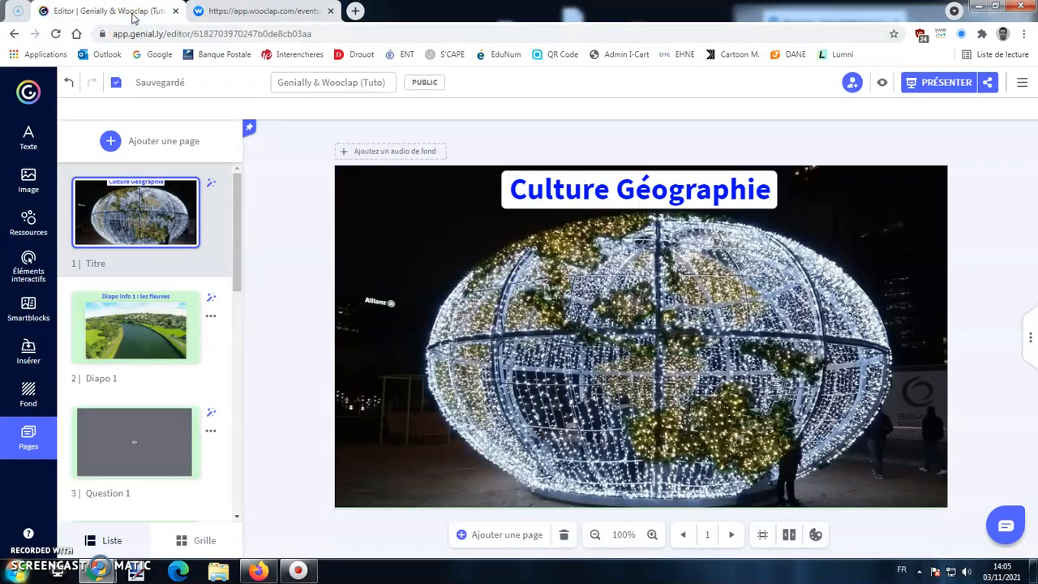
{"action": "left_click", "coordinate": [930, 85]}
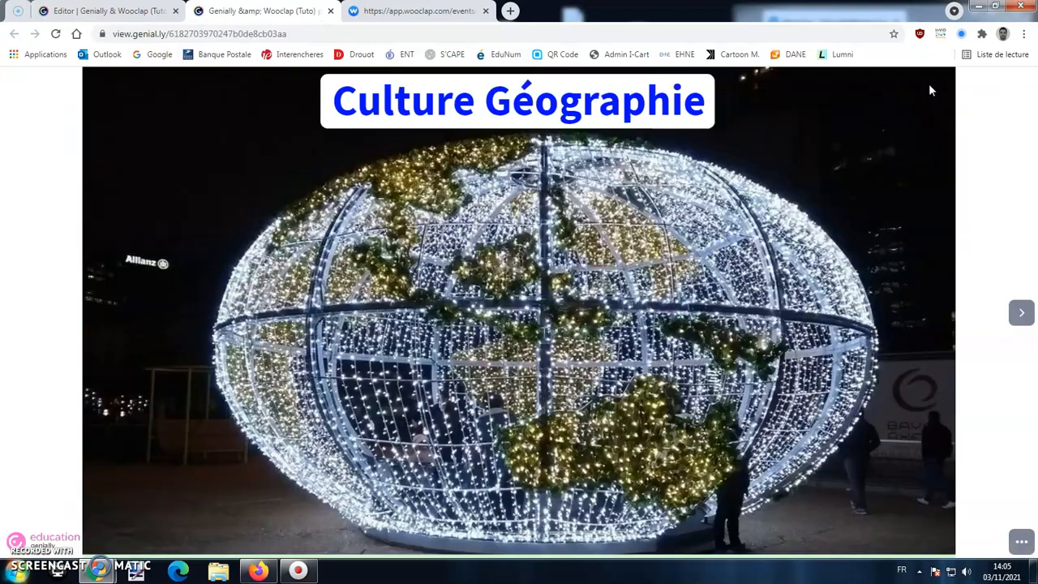
{"action": "left_click", "coordinate": [996, 6]}
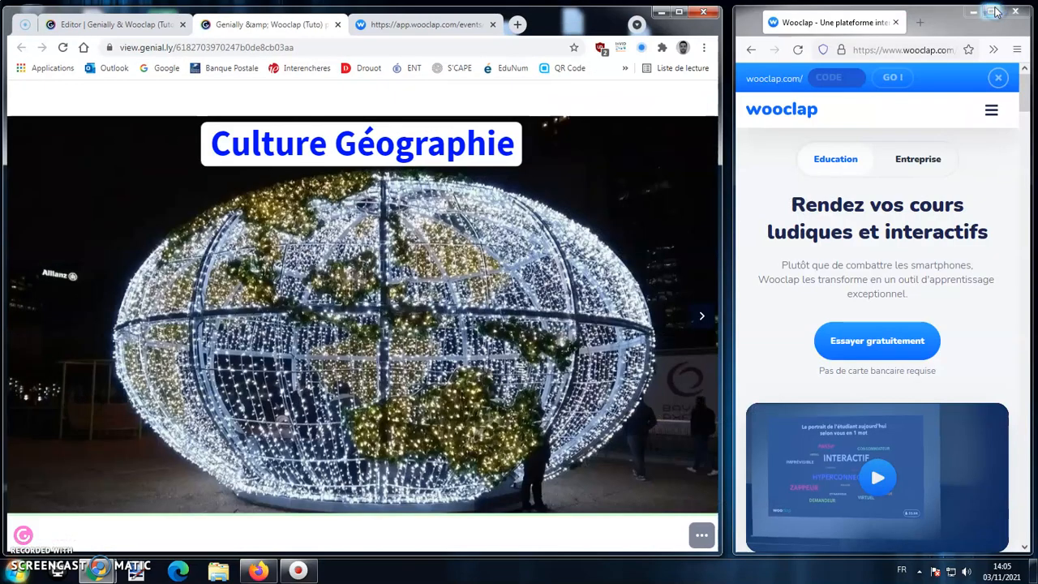
{"action": "left_click", "coordinate": [702, 319]}
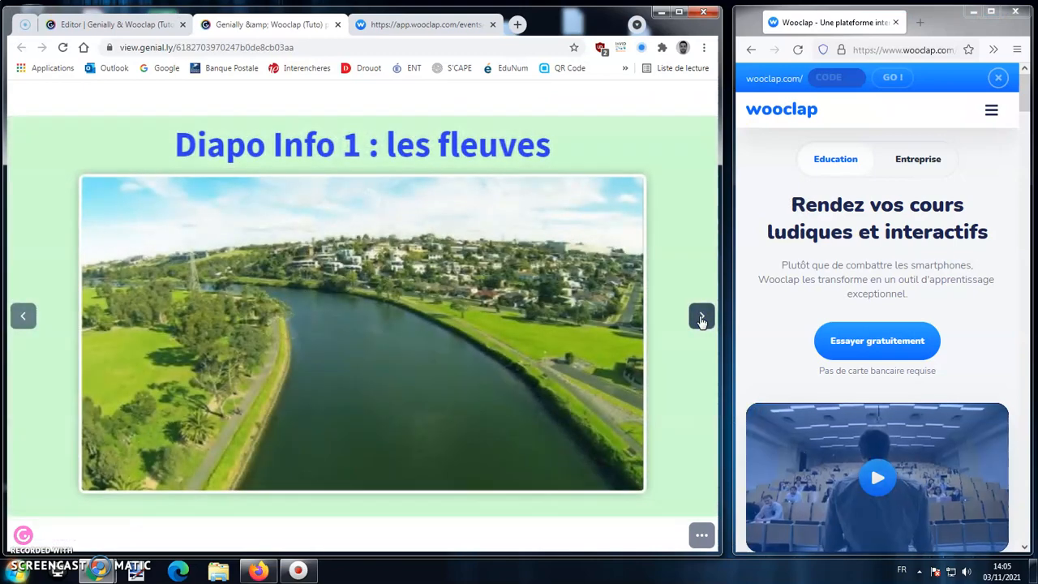
{"action": "left_click", "coordinate": [702, 319]}
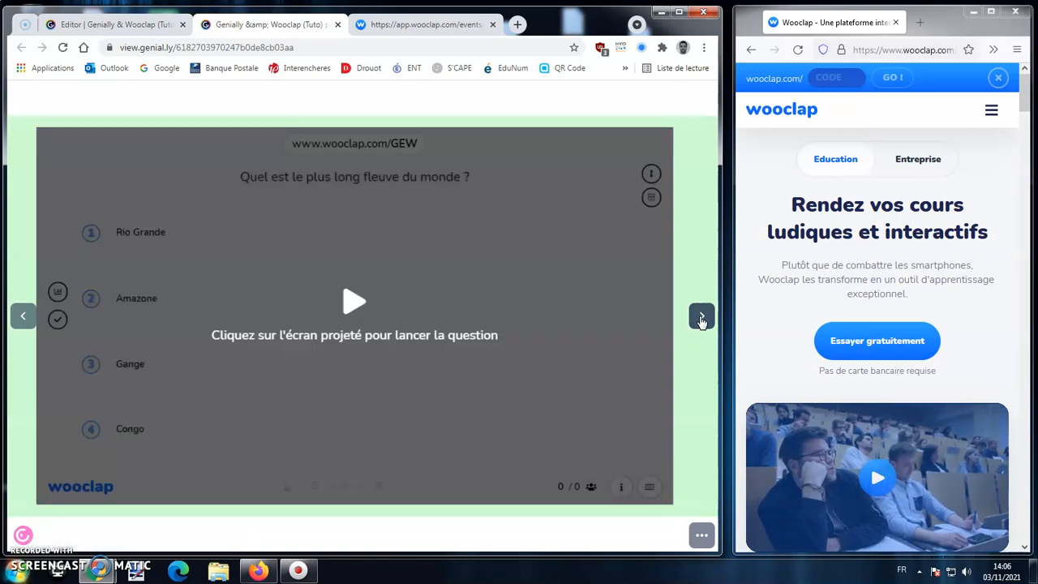
{"action": "left_click", "coordinate": [354, 306]}
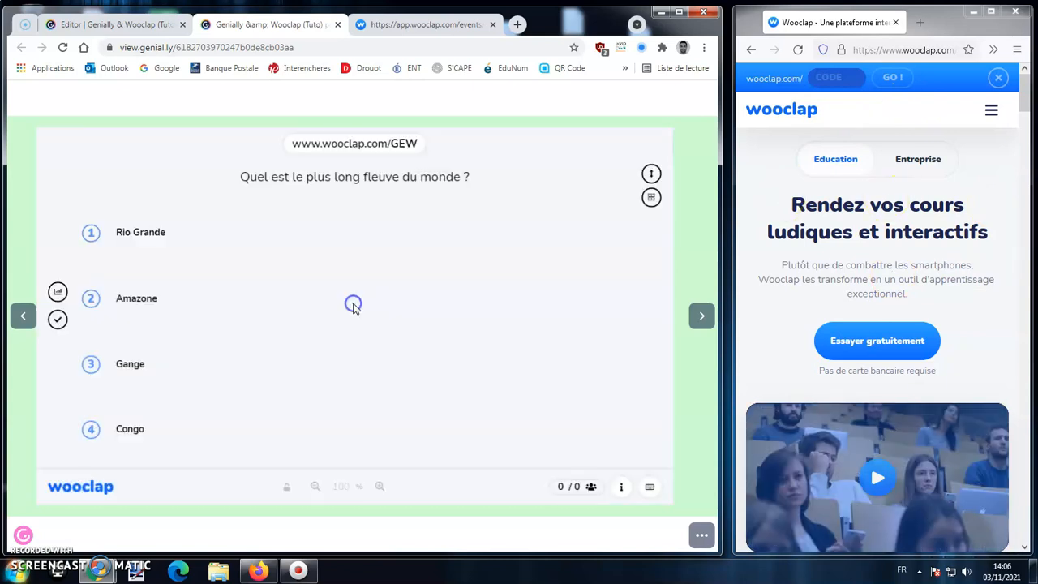
{"action": "left_click", "coordinate": [622, 486]}
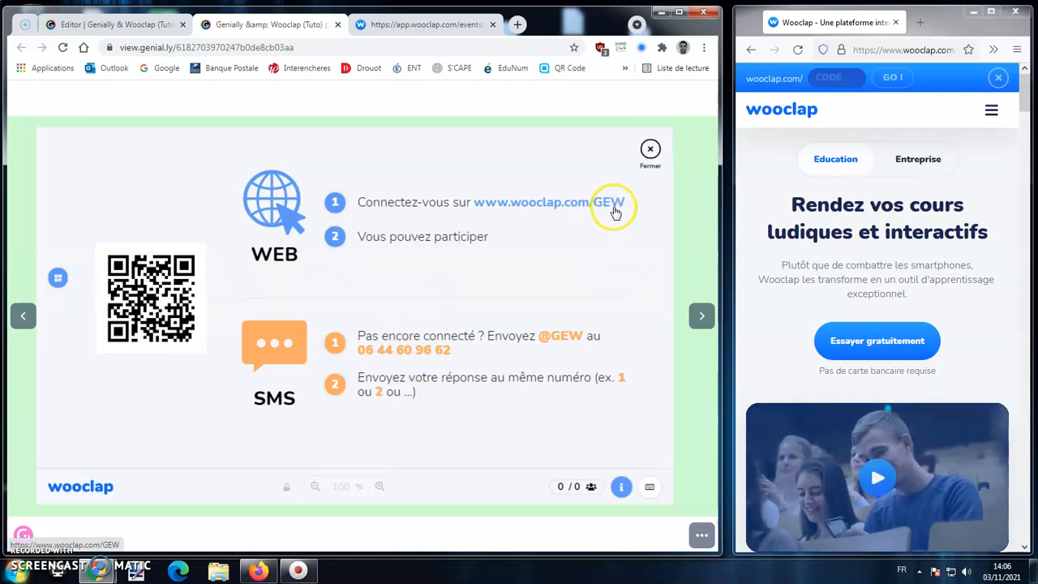
Join Wooclap event GEW in Firefox as a participant under a pseudonym
{"action": "left_click", "coordinate": [827, 78]}
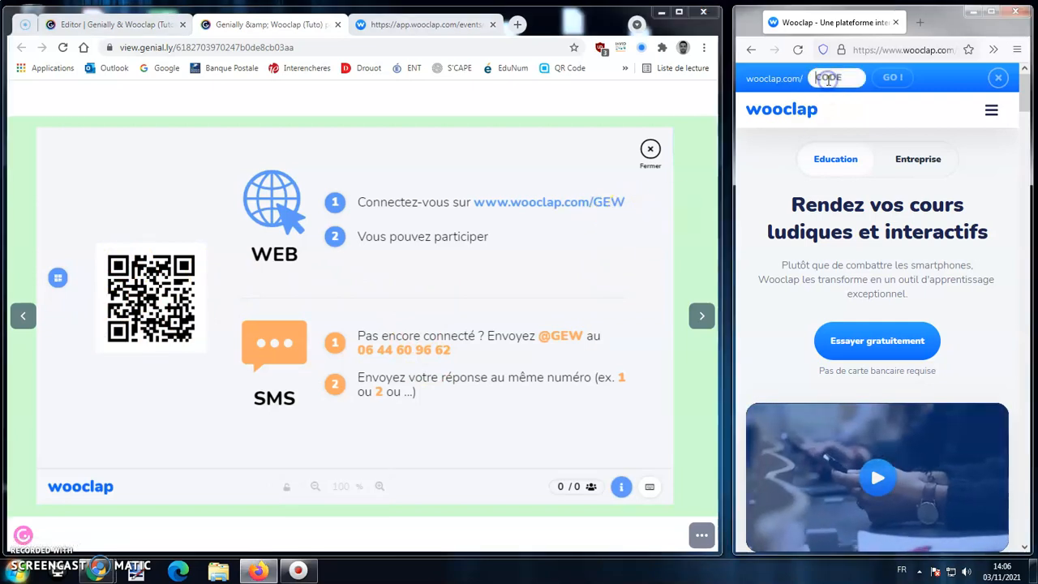
{"action": "type", "text": "GEW"}
{"action": "left_click", "coordinate": [900, 81]}
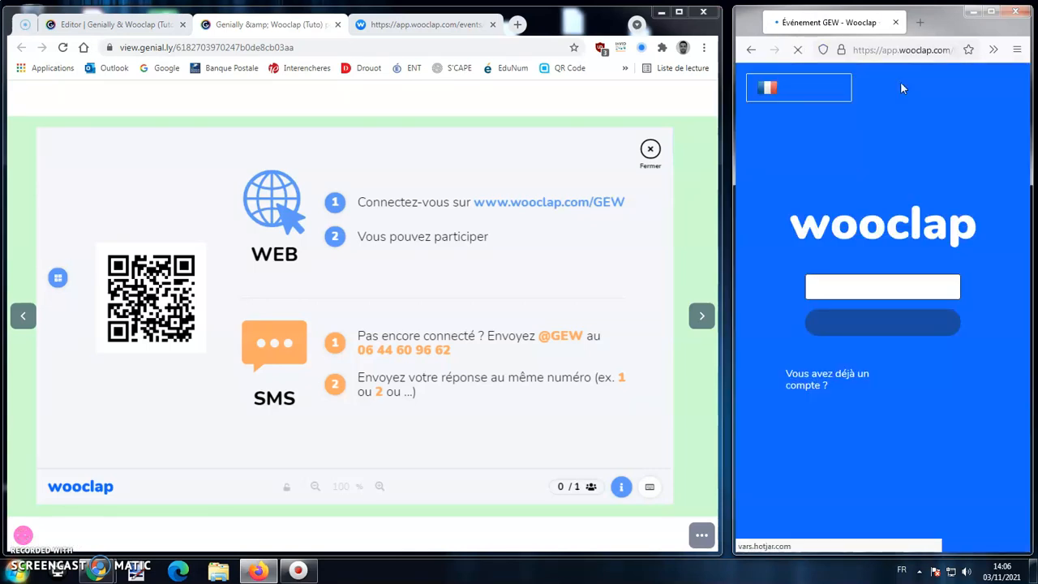
{"action": "left_click", "coordinate": [883, 284]}
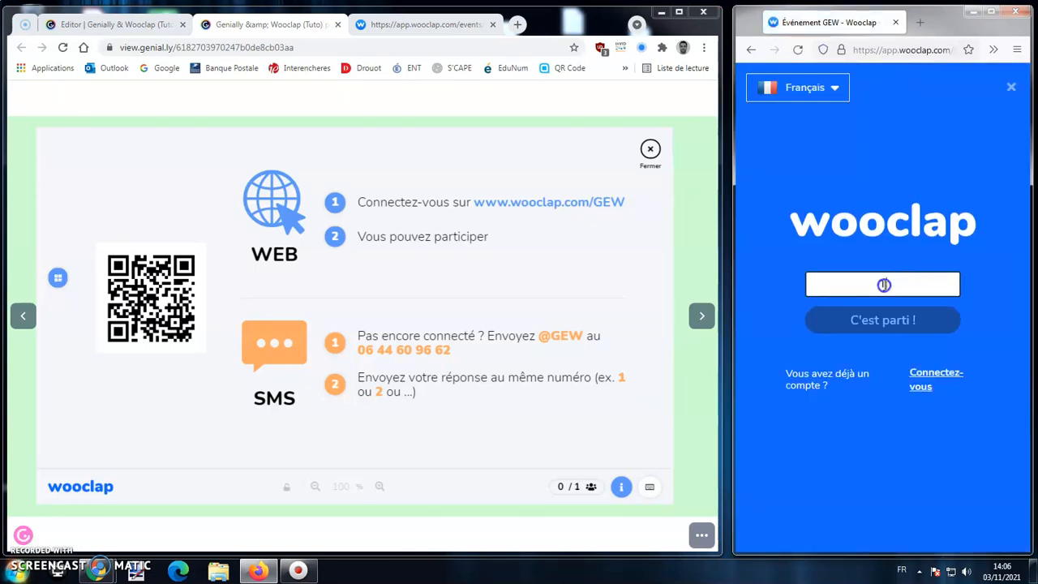
{"action": "type", "text": "TOM"}
{"action": "left_click", "coordinate": [874, 320]}
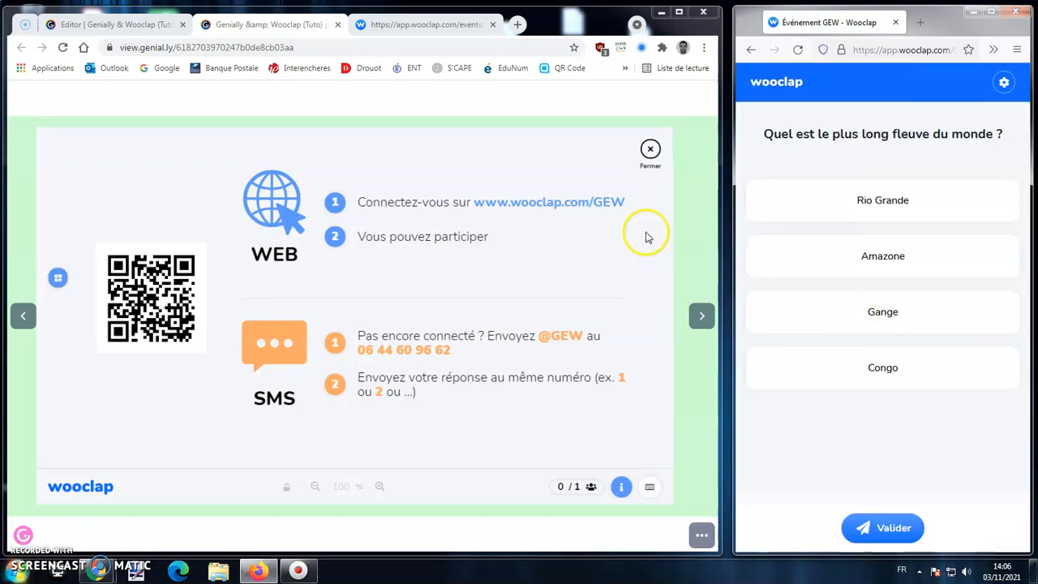
Answer Amazone, reveal the results and the correct answer, then advance to the cities slide
{"action": "left_click", "coordinate": [643, 146]}
{"action": "left_click", "coordinate": [816, 255]}
{"action": "left_click", "coordinate": [869, 524]}
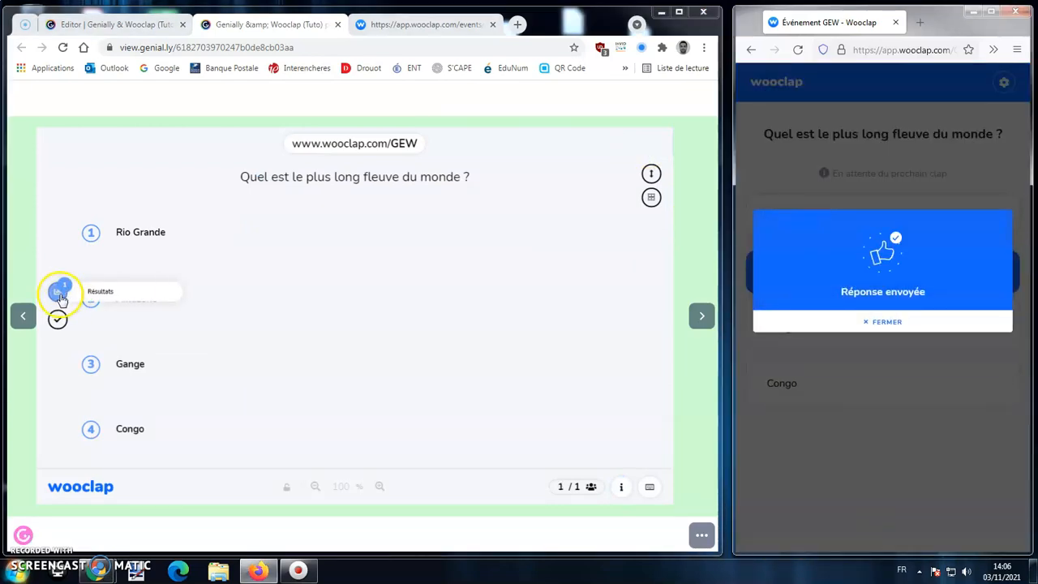
{"action": "left_click", "coordinate": [59, 302]}
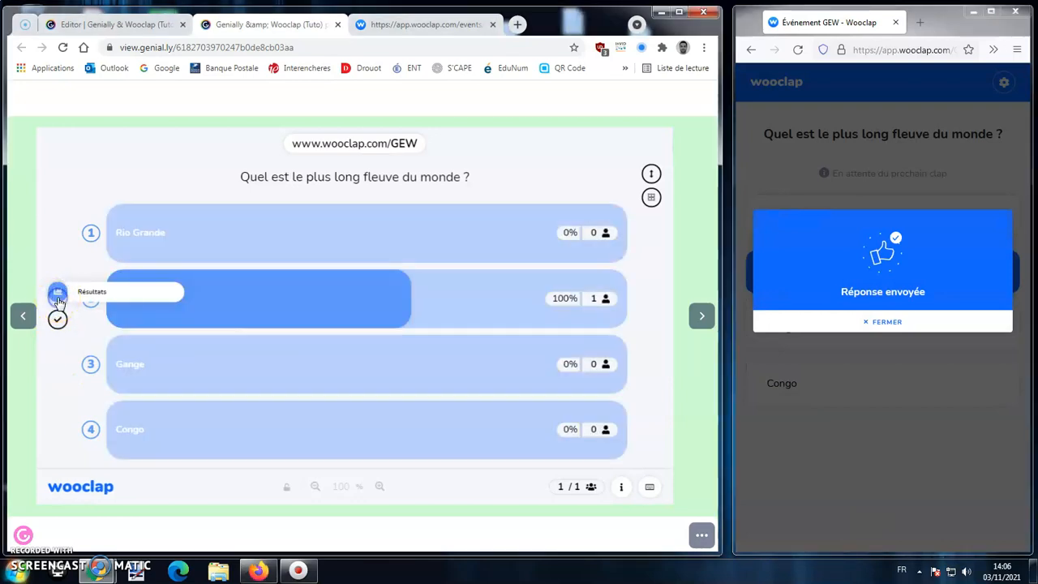
{"action": "left_click", "coordinate": [61, 322]}
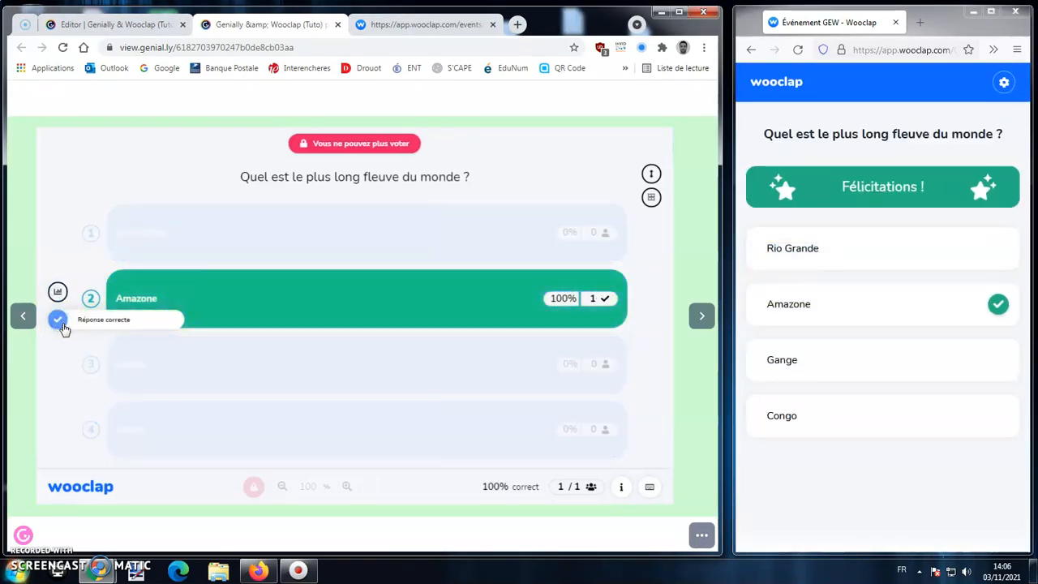
{"action": "left_click", "coordinate": [703, 317]}
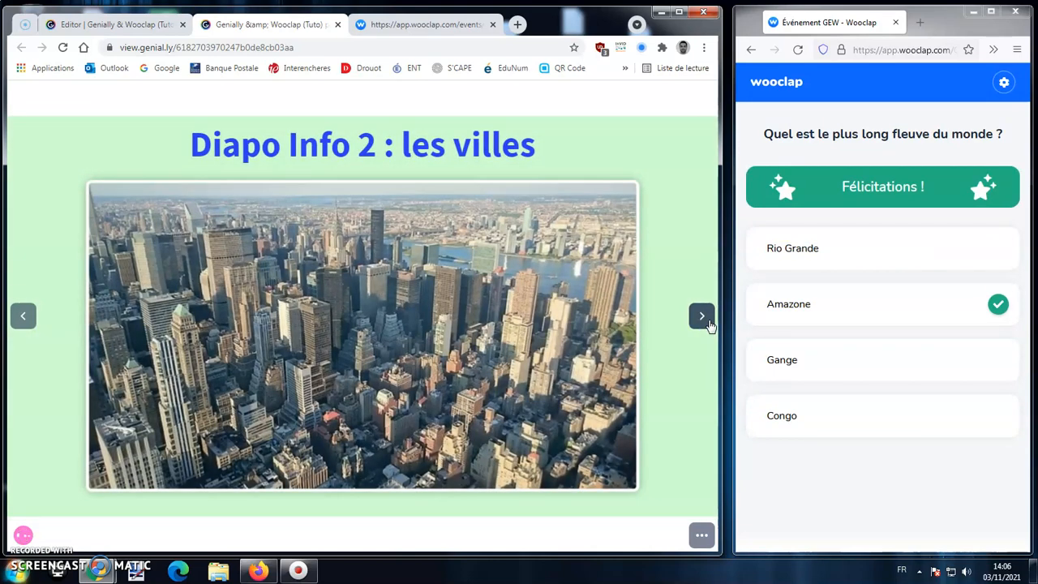
Activate the European cities question and submit Londres, Barcelone and Melbourne as answers
{"action": "left_click", "coordinate": [703, 317]}
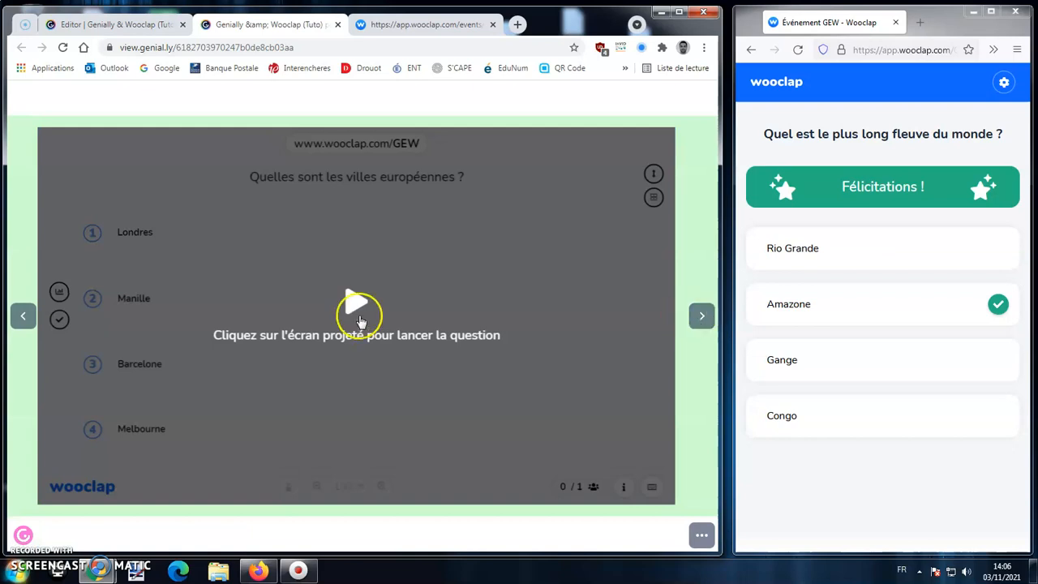
{"action": "left_click", "coordinate": [355, 303]}
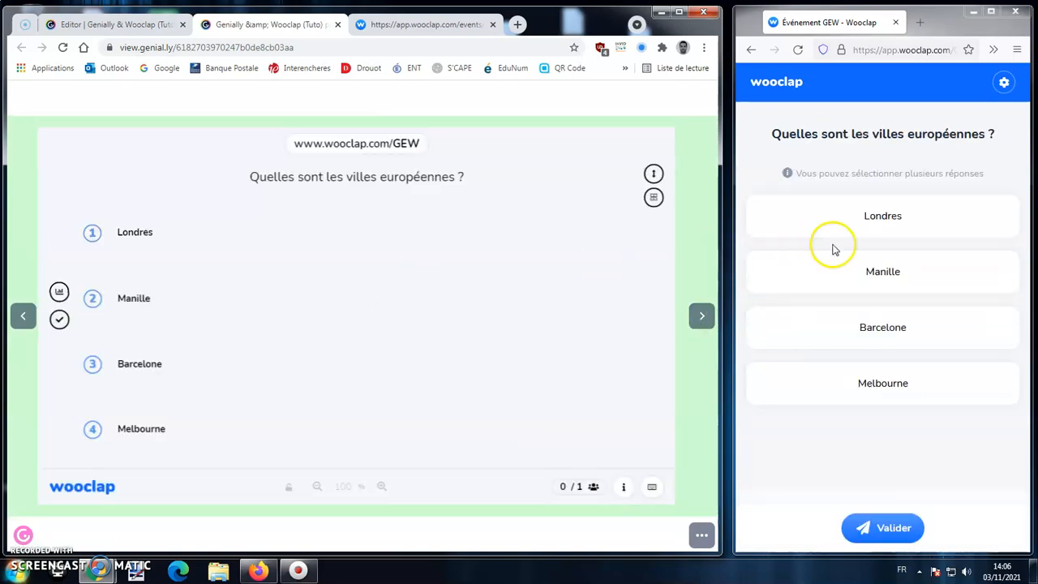
{"action": "left_click", "coordinate": [870, 217]}
{"action": "left_click", "coordinate": [886, 327]}
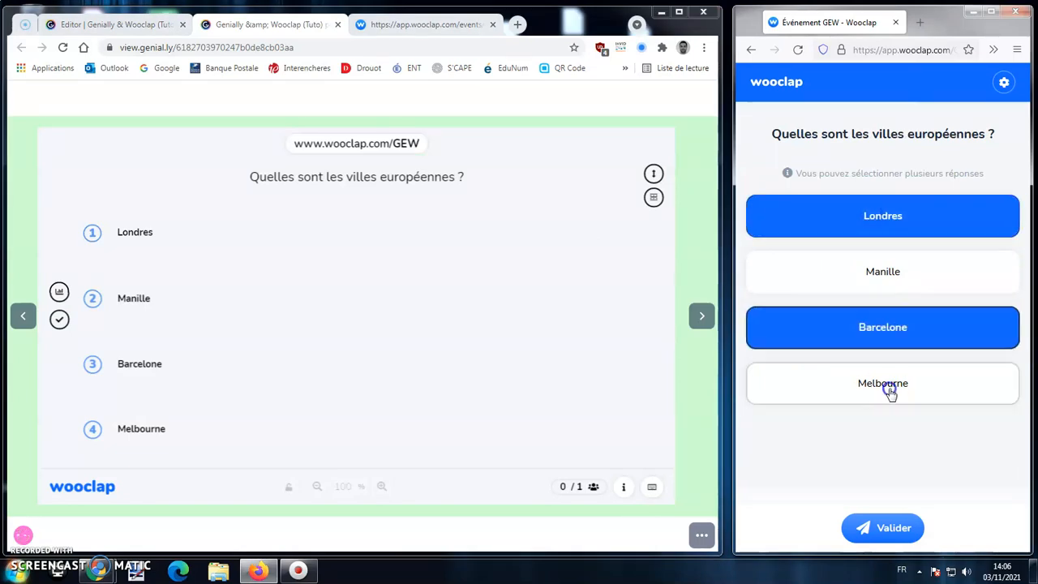
{"action": "left_click", "coordinate": [892, 386]}
{"action": "left_click", "coordinate": [879, 544]}
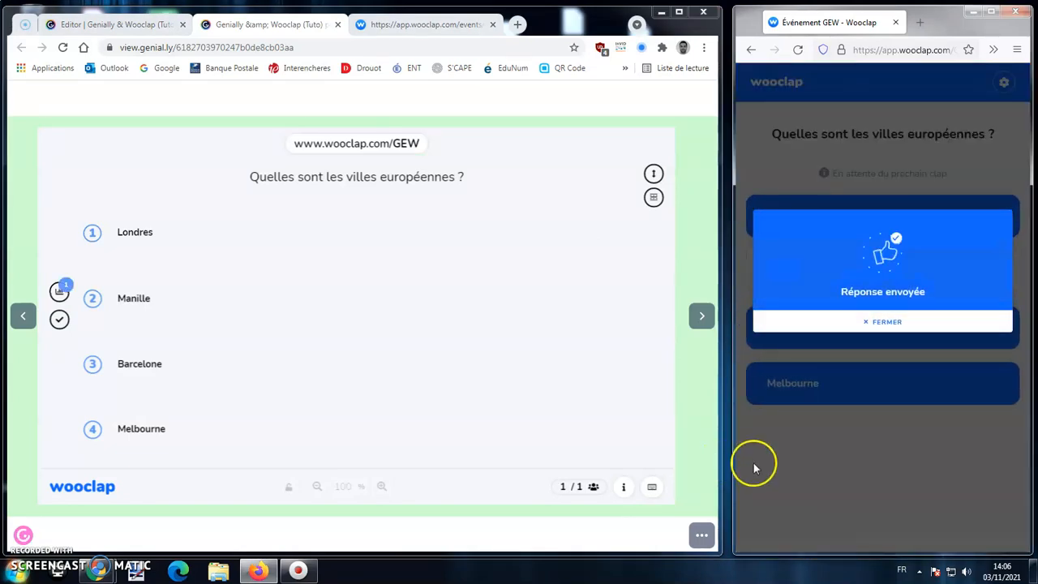
Reveal the cities question's results and correct answers, then move on and bring up the Wooclap event
{"action": "left_click", "coordinate": [60, 292]}
{"action": "left_click", "coordinate": [60, 319]}
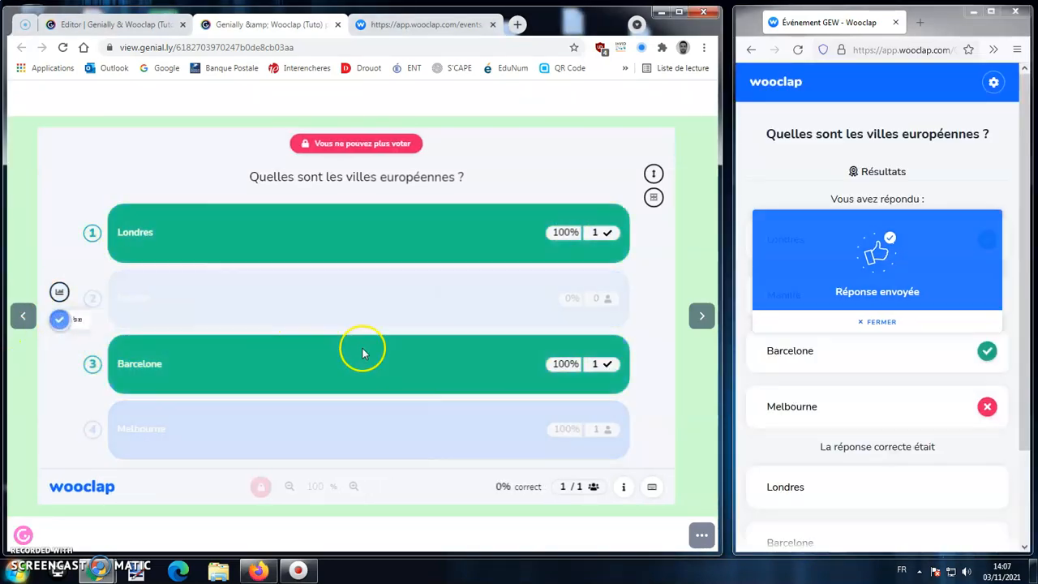
{"action": "left_click", "coordinate": [702, 317]}
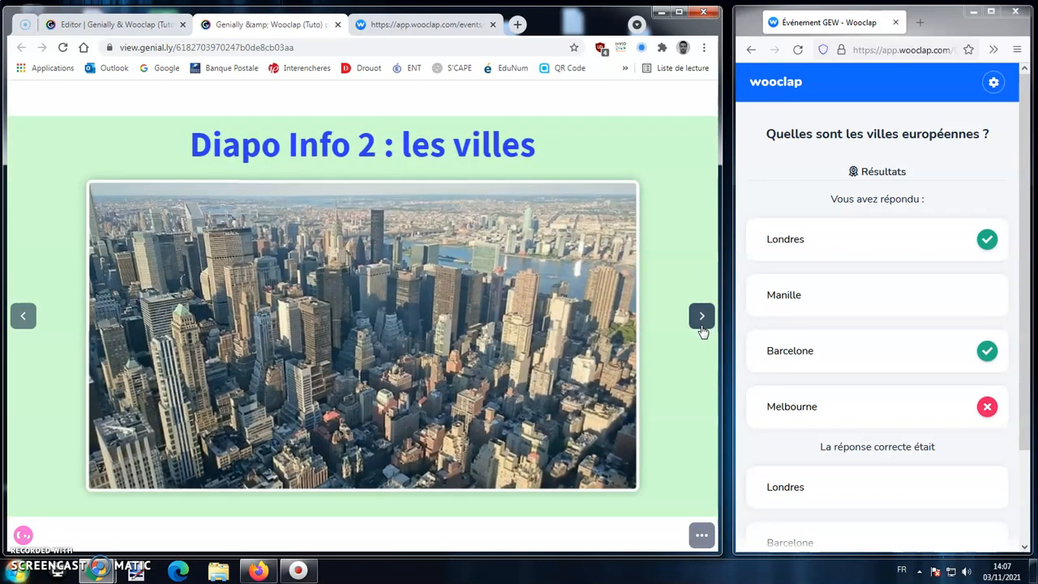
{"action": "left_click", "coordinate": [623, 335]}
{"action": "left_click", "coordinate": [448, 25]}
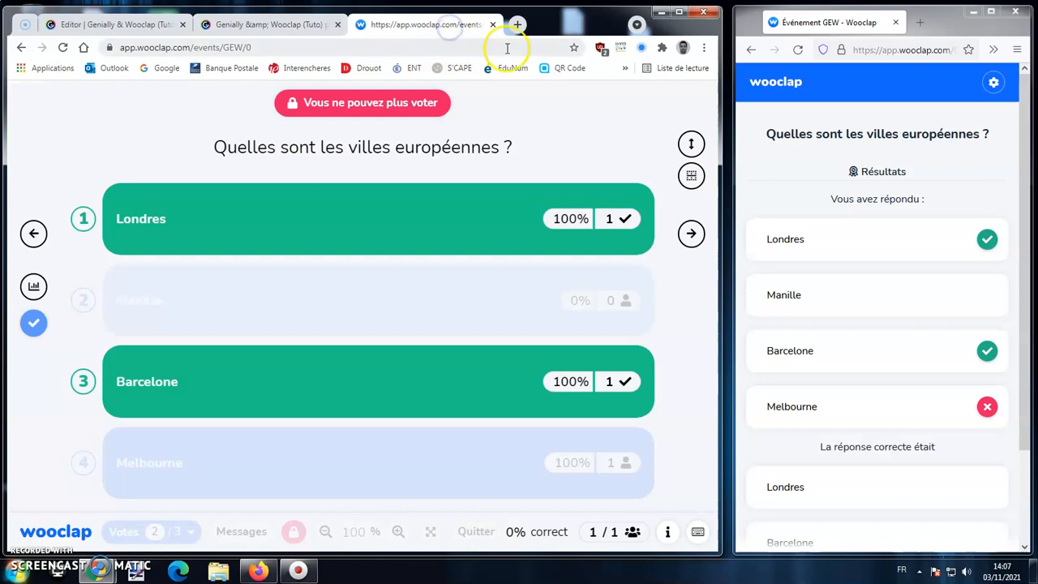
Review the results full screen and the per-participant results grid, then return to Mes événements
{"action": "left_click", "coordinate": [684, 15]}
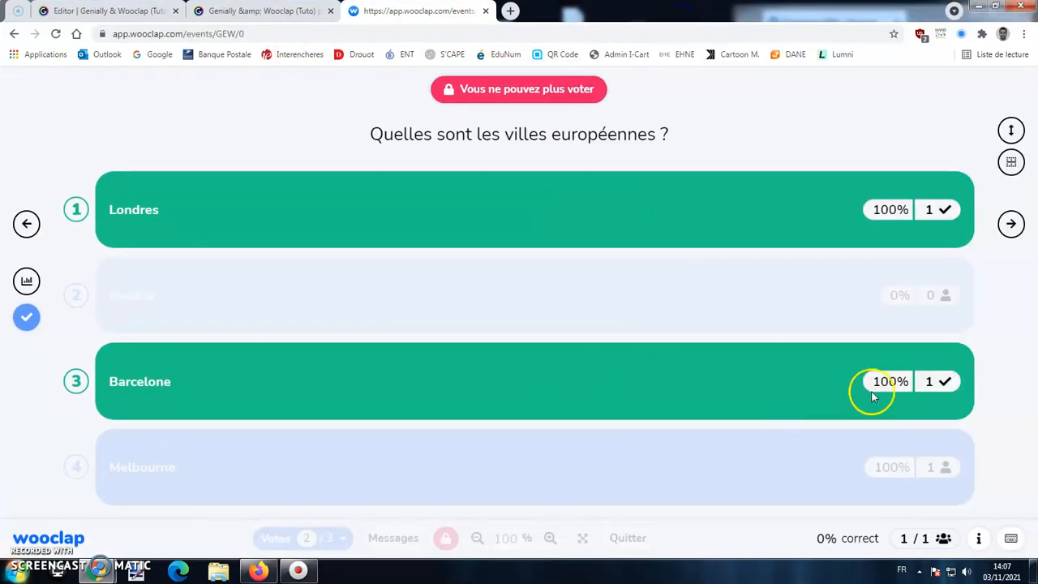
{"action": "left_click", "coordinate": [636, 541]}
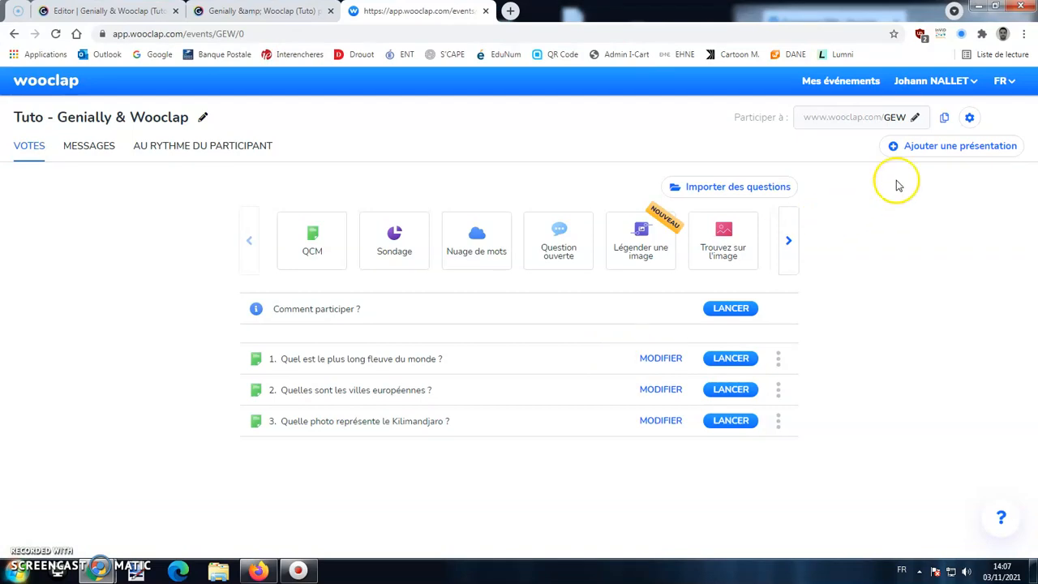
{"action": "left_click", "coordinate": [970, 117]}
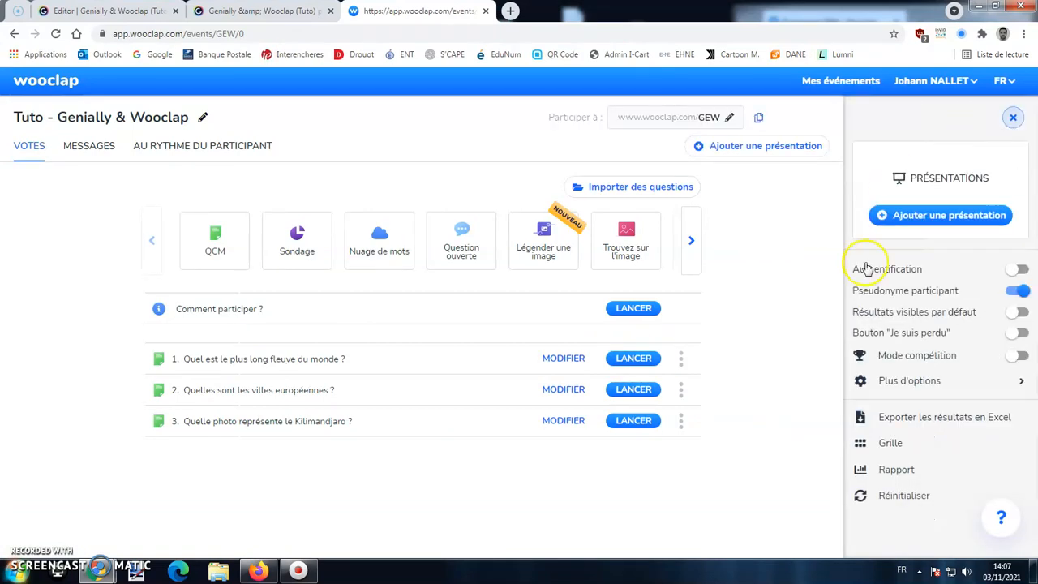
{"action": "left_click", "coordinate": [890, 442]}
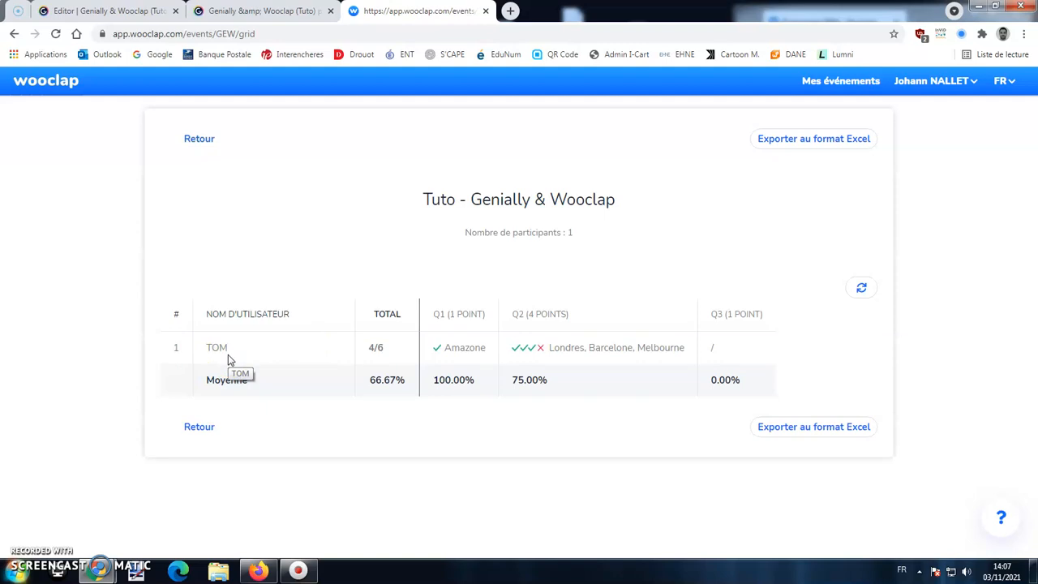
{"action": "left_click", "coordinate": [46, 84]}
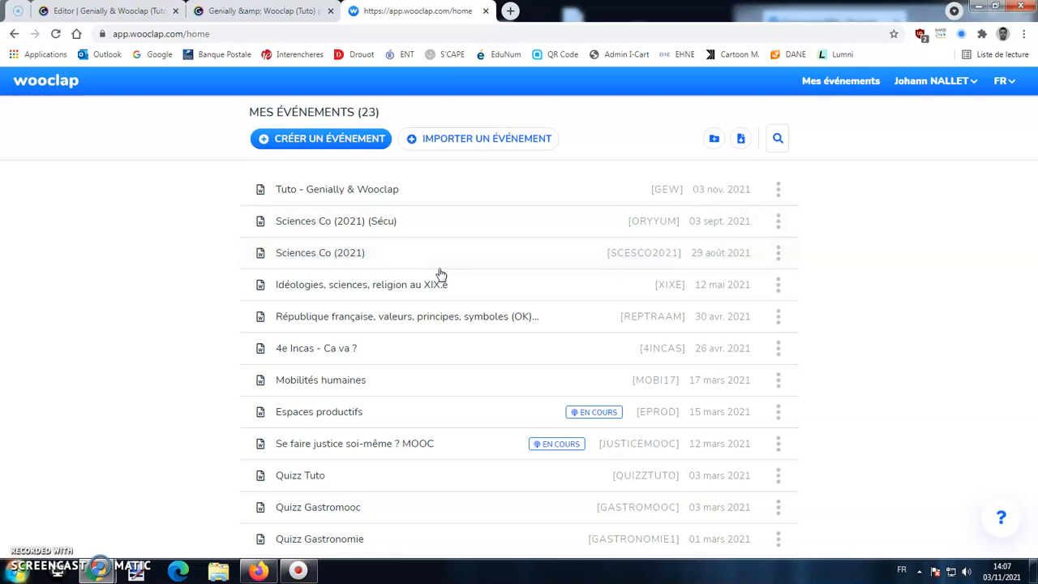
In the viewing tab, go back and launch the European cities question, then return to the editor
{"action": "left_click", "coordinate": [284, 13]}
{"action": "left_click", "coordinate": [15, 313]}
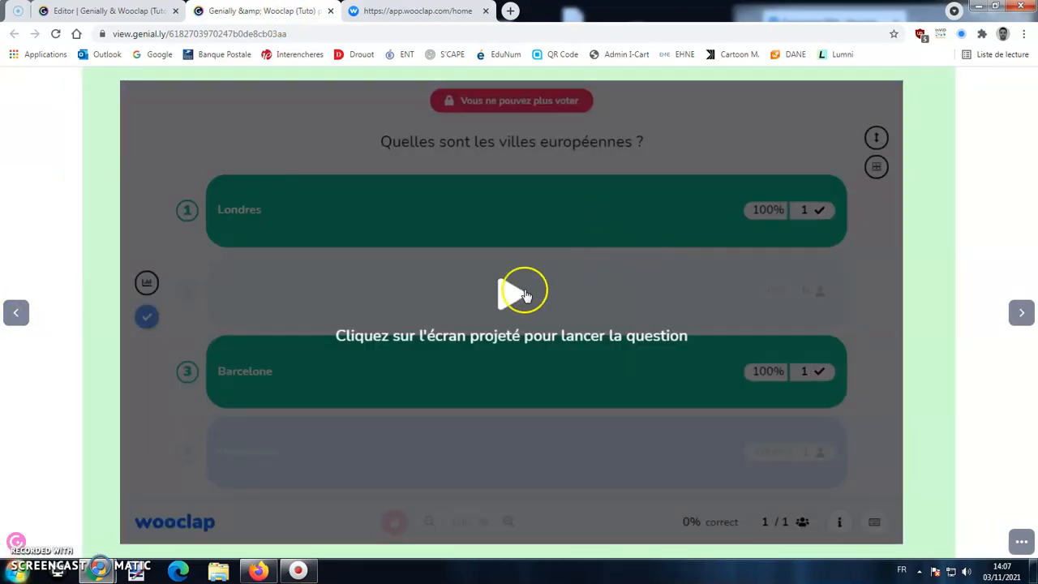
{"action": "left_click", "coordinate": [523, 294]}
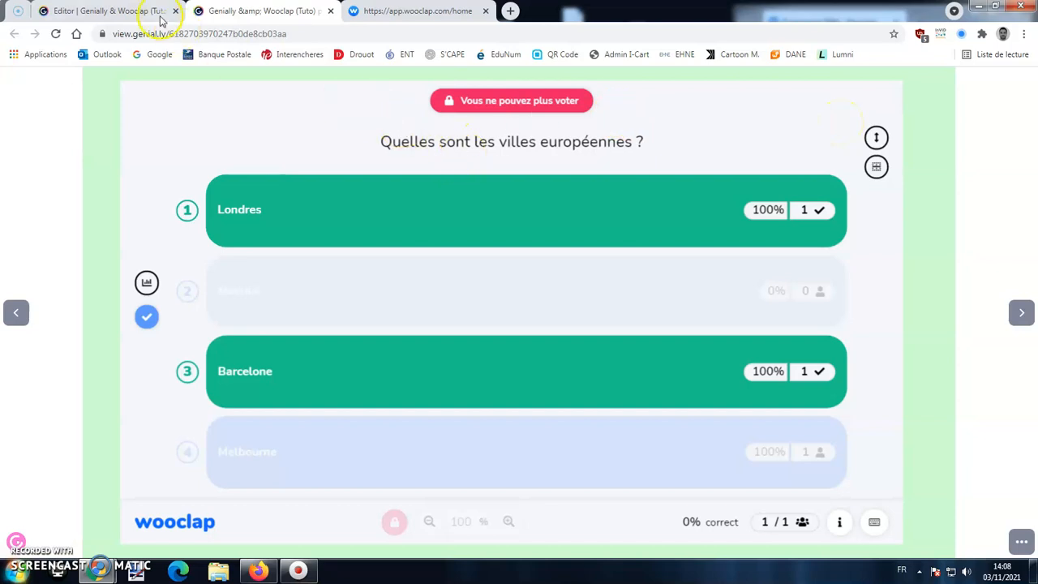
{"action": "left_click", "coordinate": [140, 11]}
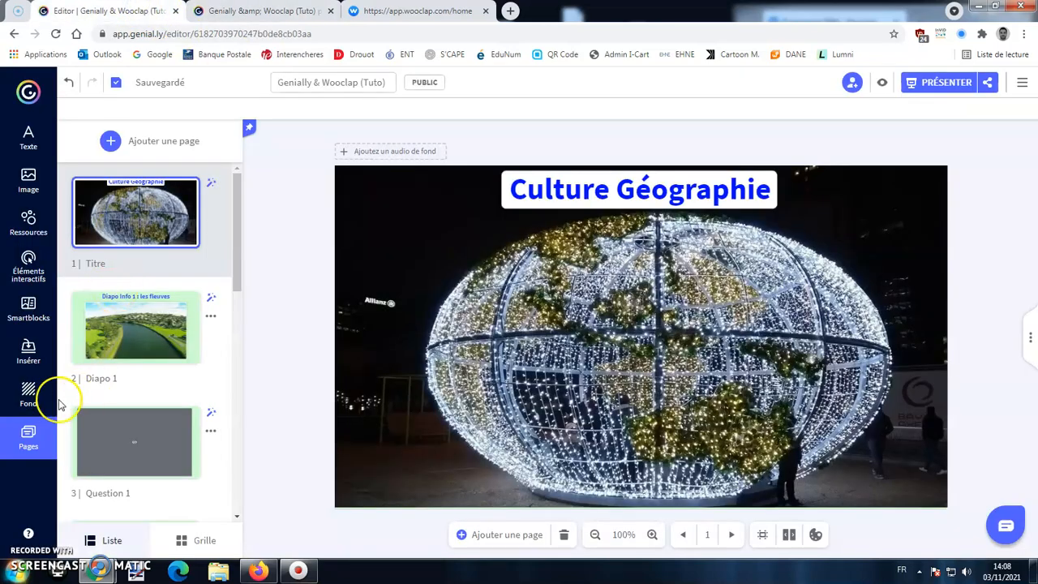
Read the title slide's background colour code, #CFFFD2, in the advanced colour picker
{"action": "left_click", "coordinate": [32, 395]}
{"action": "scroll", "coordinate": [113, 349], "scroll_direction": "down", "scroll_amount": 3}
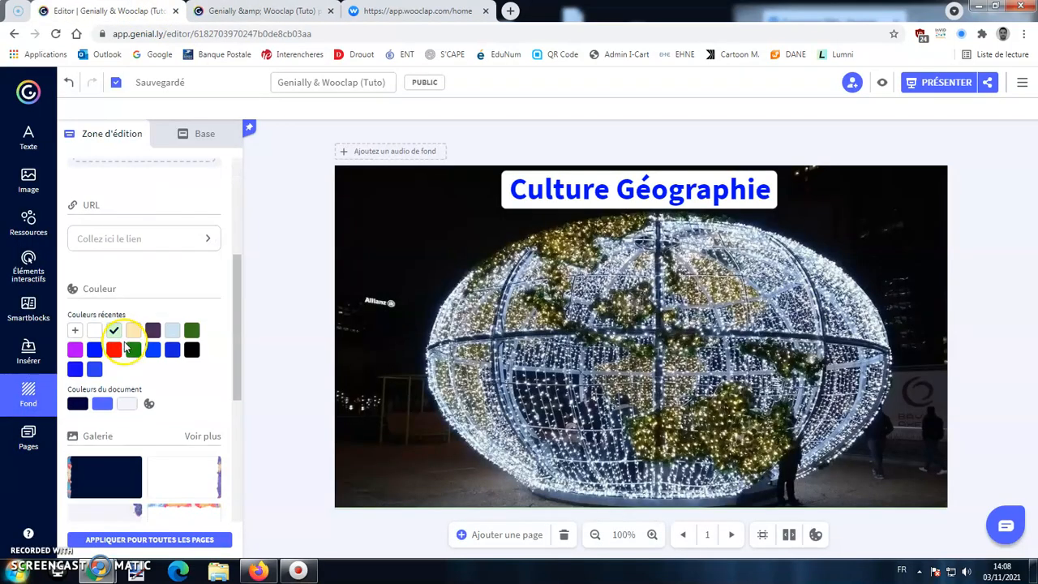
{"action": "left_click", "coordinate": [77, 333]}
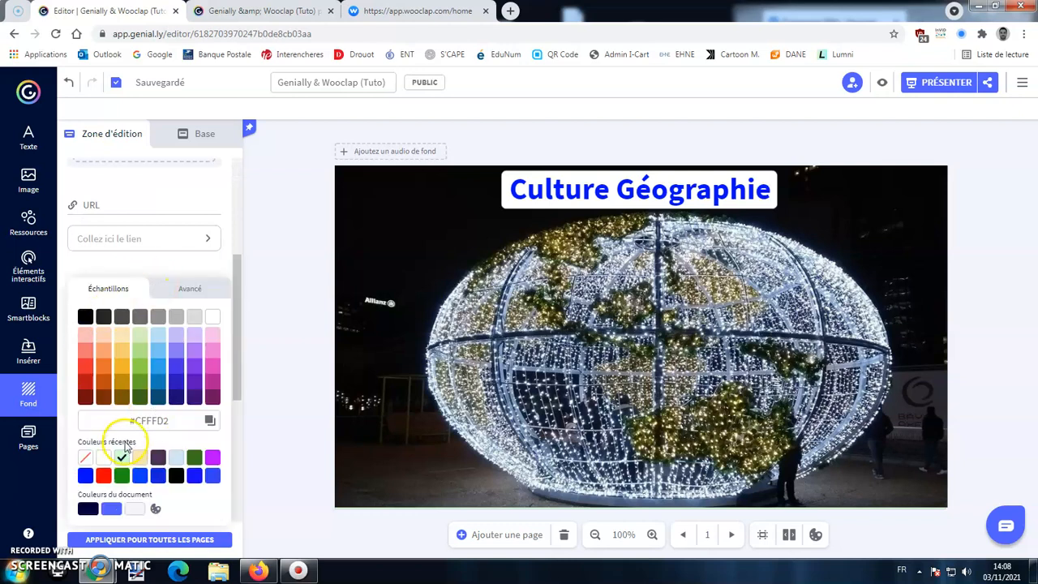
{"action": "left_click", "coordinate": [187, 293]}
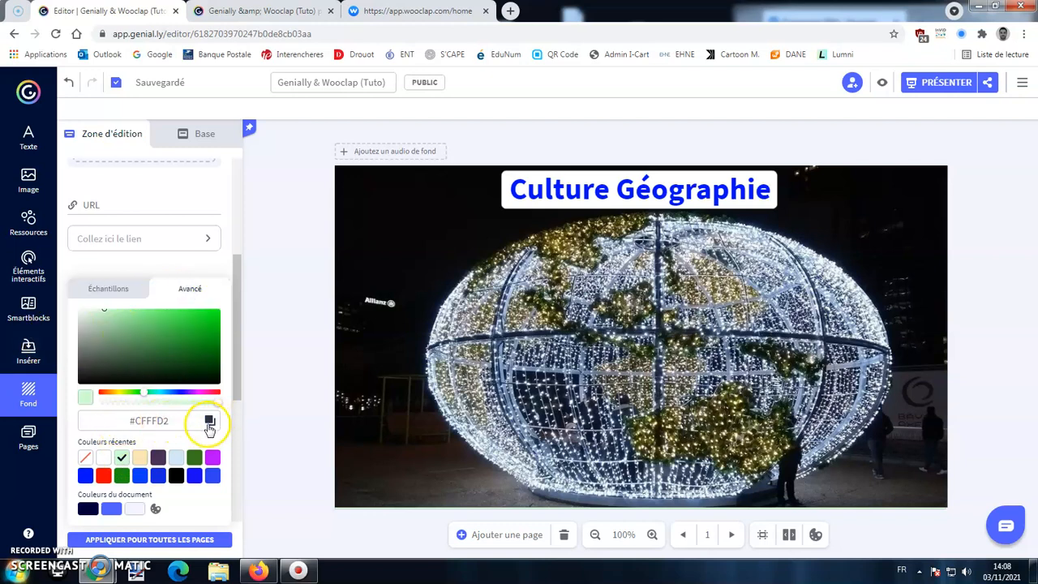
Stop the running Tuto - Genially & Wooclap event so it can be edited
{"action": "left_click", "coordinate": [369, 8]}
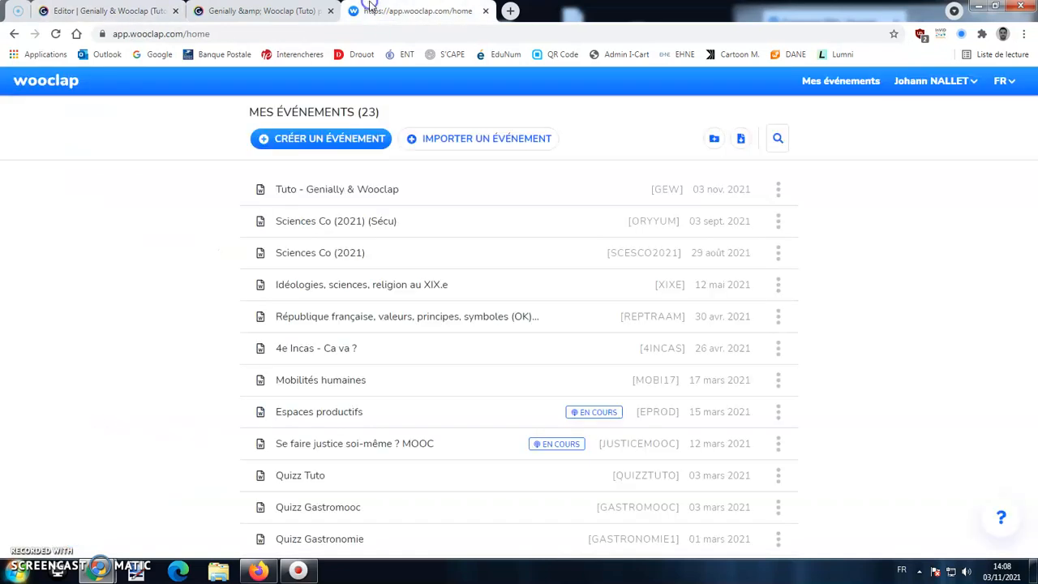
{"action": "left_click", "coordinate": [338, 185]}
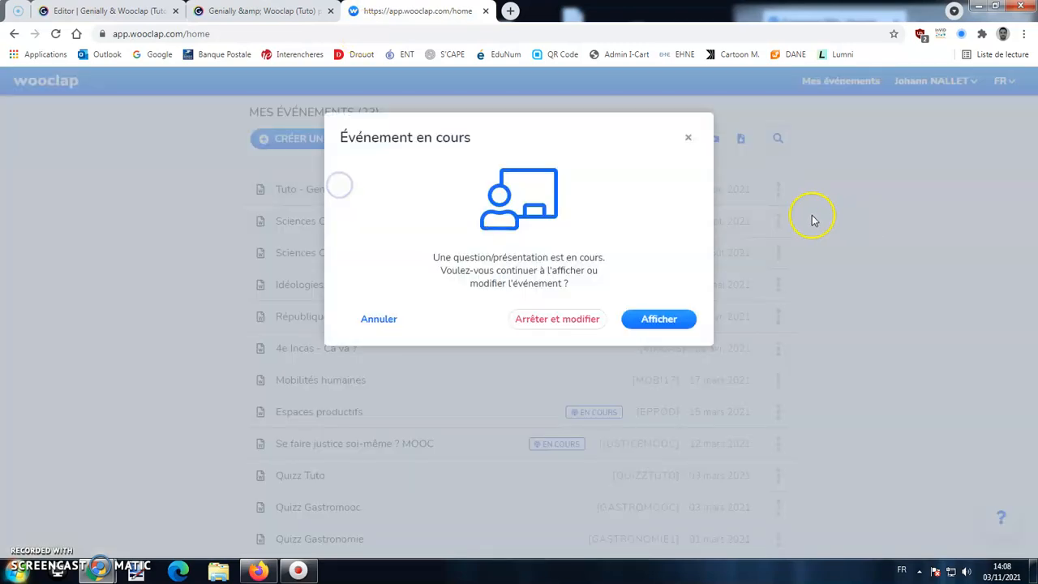
{"action": "left_click", "coordinate": [597, 321]}
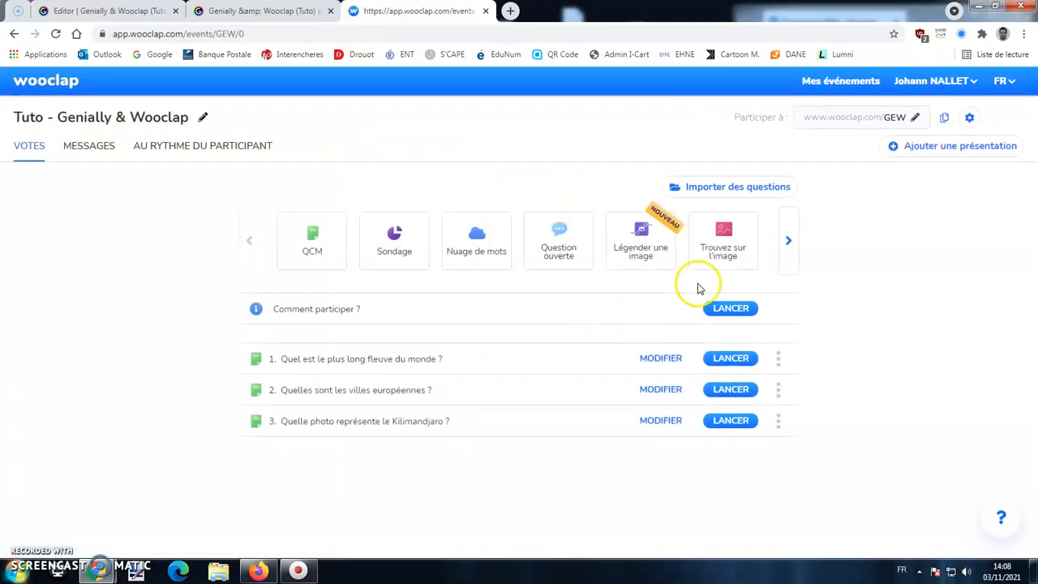
Open the event's full settings page down to its colour theme options
{"action": "left_click", "coordinate": [969, 118]}
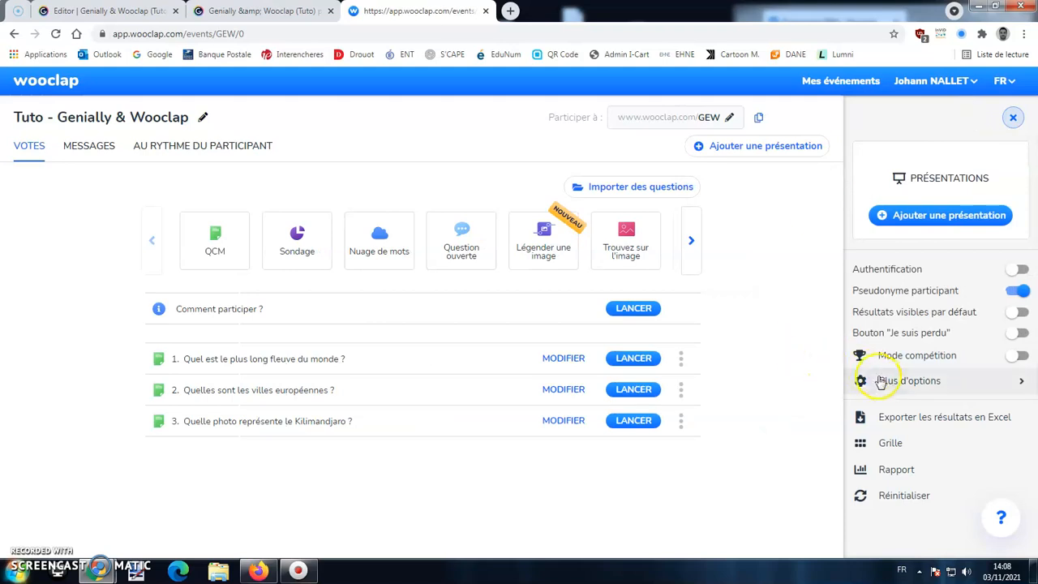
{"action": "left_click", "coordinate": [887, 381]}
{"action": "scroll", "coordinate": [519, 316], "scroll_direction": "down", "scroll_amount": 2}
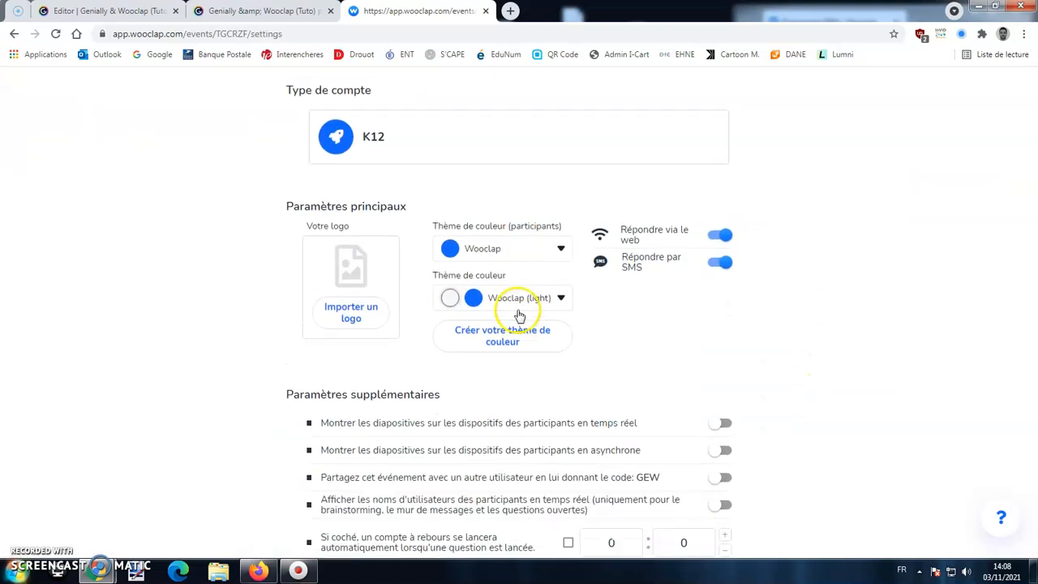
Start a custom colour theme, keeping the name Pour Genially
{"action": "left_click", "coordinate": [484, 335]}
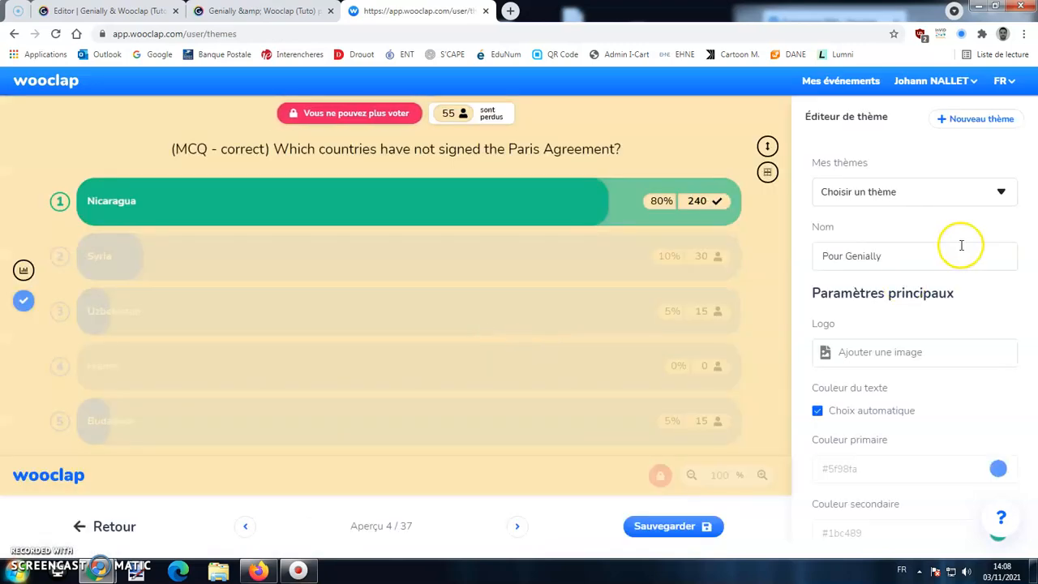
{"action": "left_click_drag", "start_coordinate": [900, 253], "coordinate": [721, 253]}
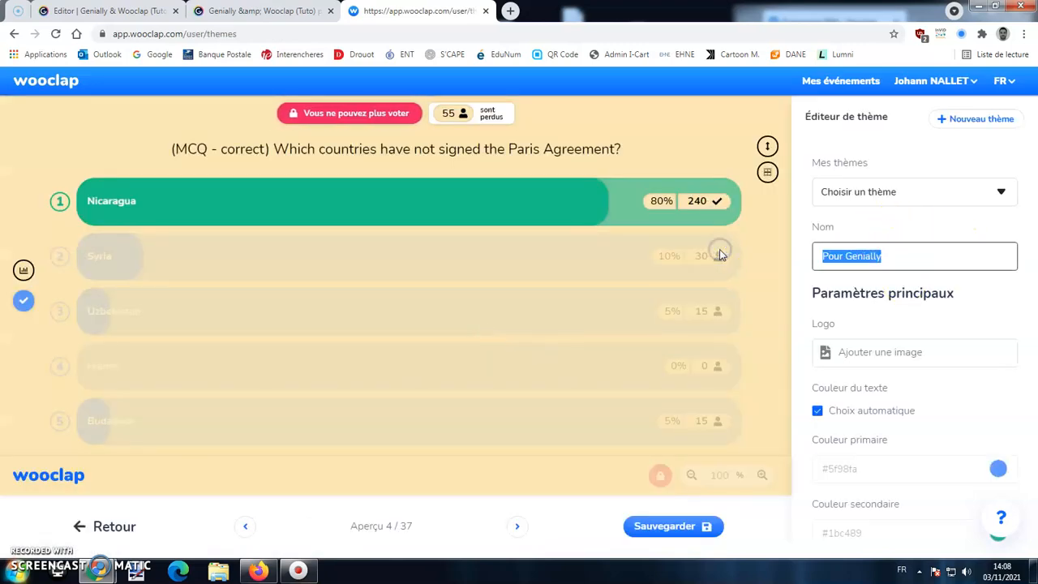
{"action": "left_click", "coordinate": [901, 261]}
Paste #cfffd2 as the theme's primary background colour and save the theme
{"action": "scroll", "coordinate": [944, 237], "scroll_direction": "down", "scroll_amount": 2}
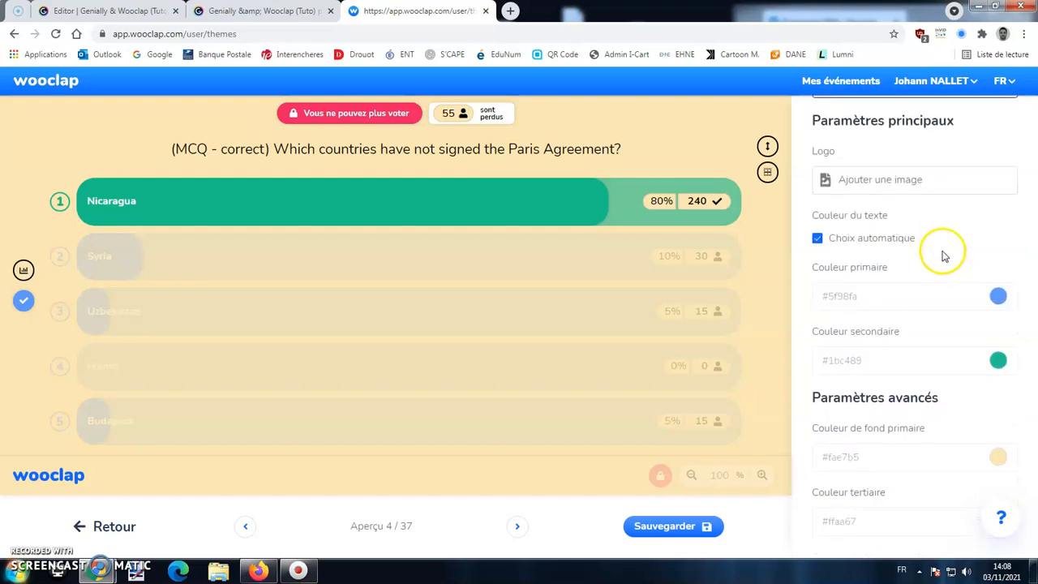
{"action": "scroll", "coordinate": [969, 313], "scroll_direction": "down", "scroll_amount": 2}
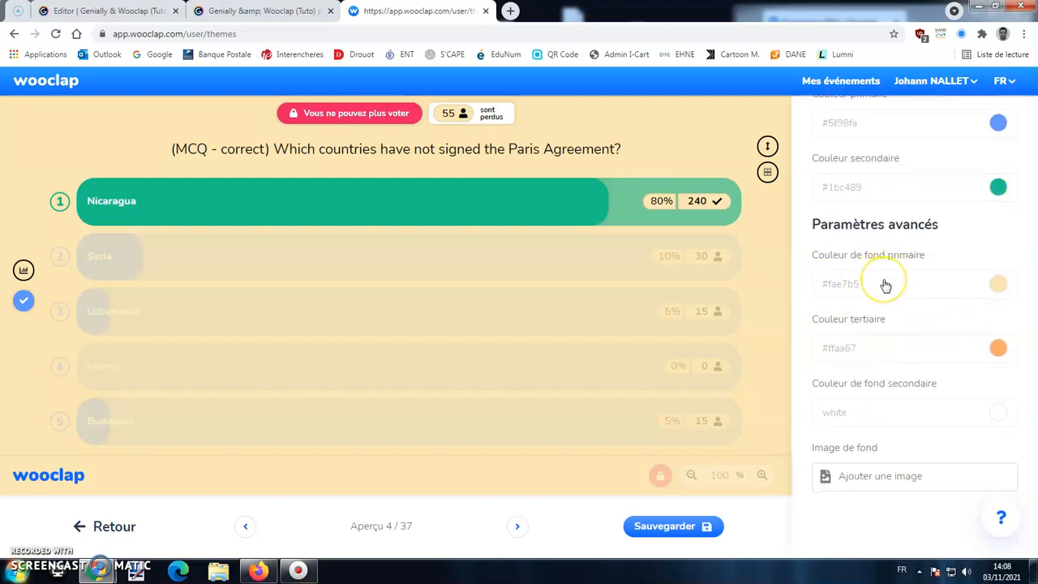
{"action": "left_click", "coordinate": [885, 286]}
{"action": "right_click", "coordinate": [892, 318]}
{"action": "left_click", "coordinate": [893, 360]}
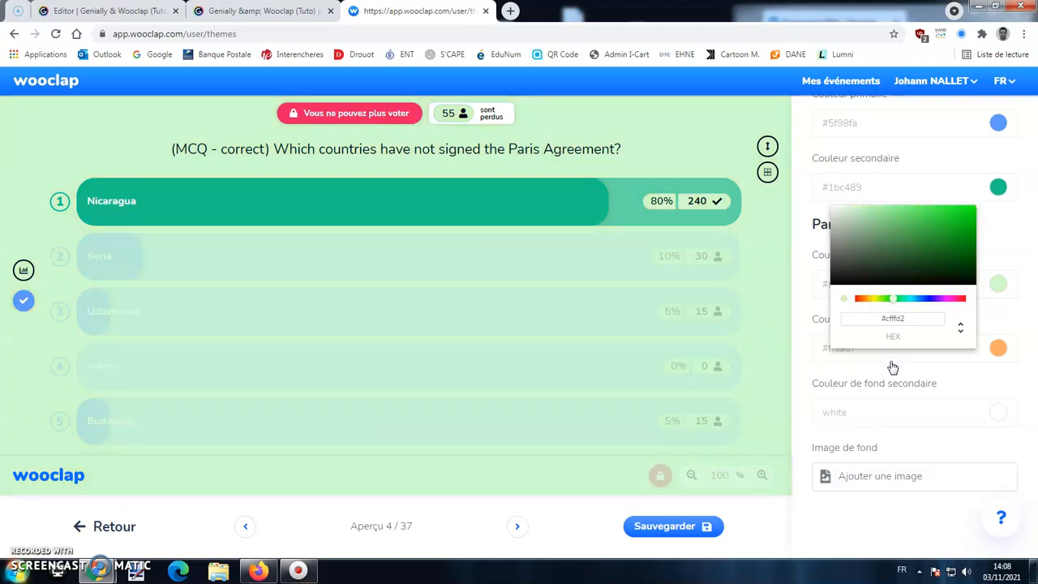
{"action": "left_click", "coordinate": [1023, 317]}
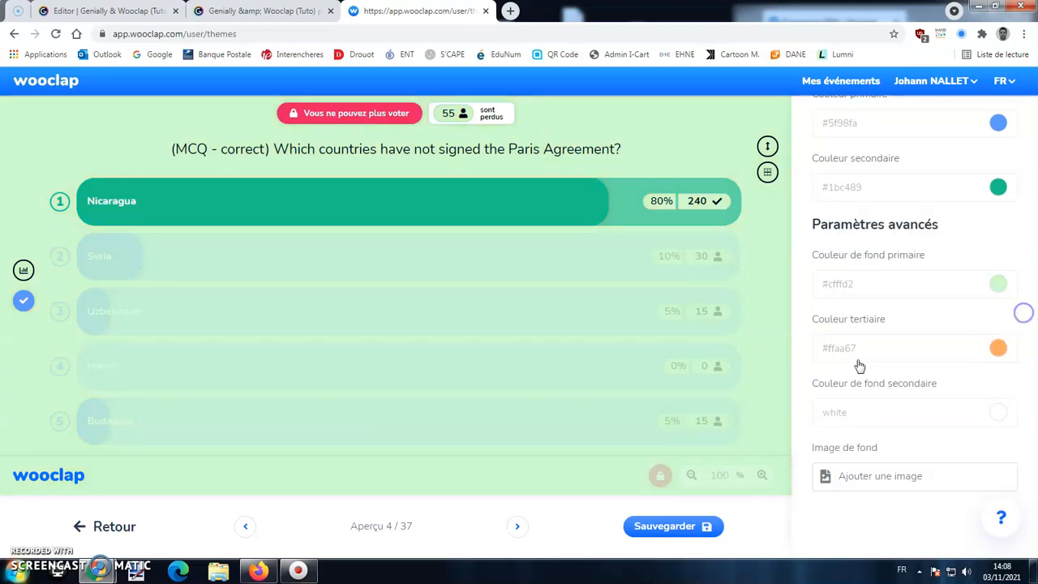
{"action": "left_click", "coordinate": [682, 523]}
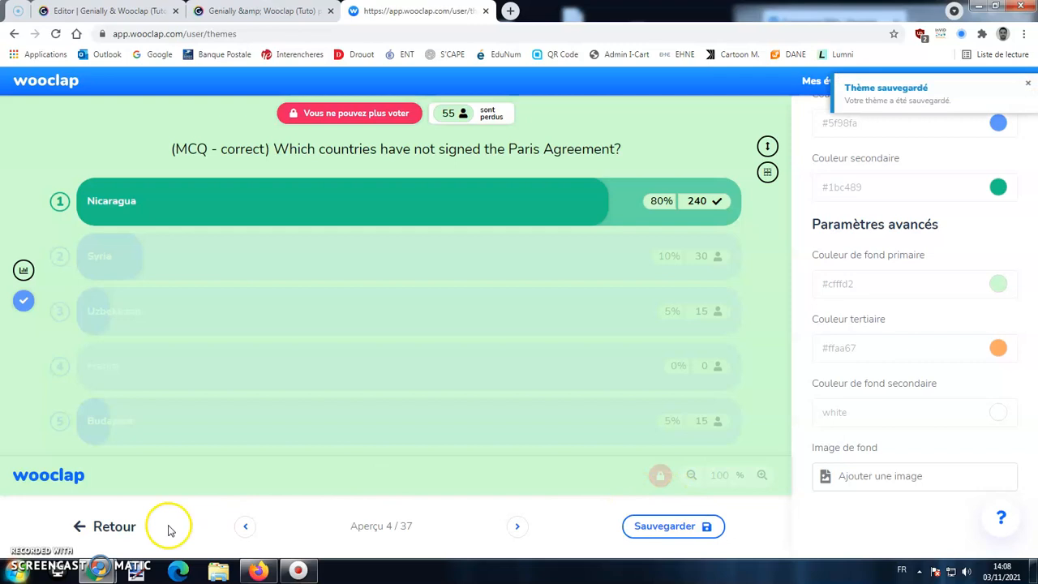
{"action": "left_click", "coordinate": [110, 526]}
Select Pour Genially 1 as the event's colour theme and save the settings
{"action": "left_click", "coordinate": [541, 385]}
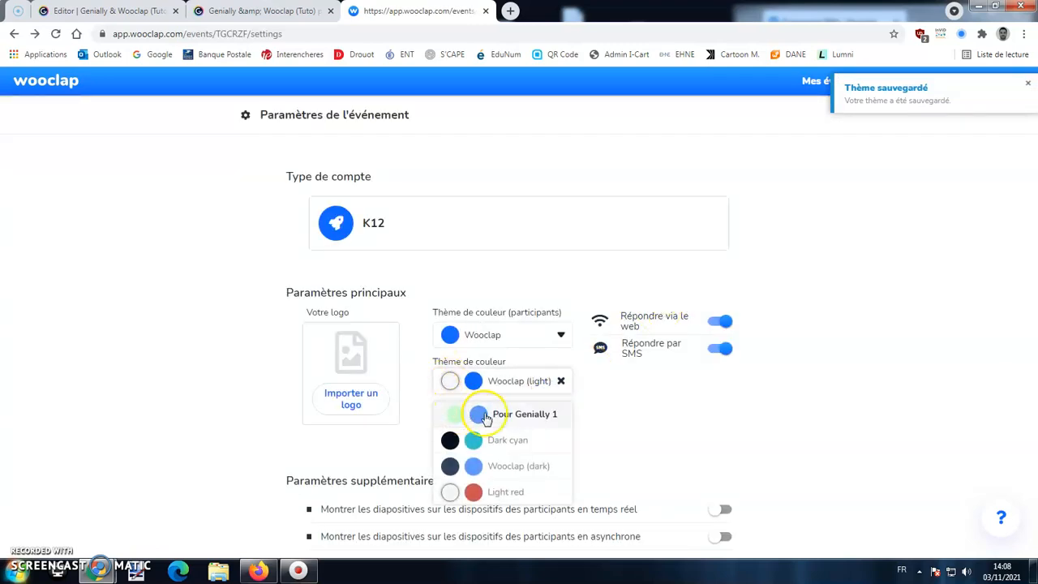
{"action": "left_click", "coordinate": [475, 415]}
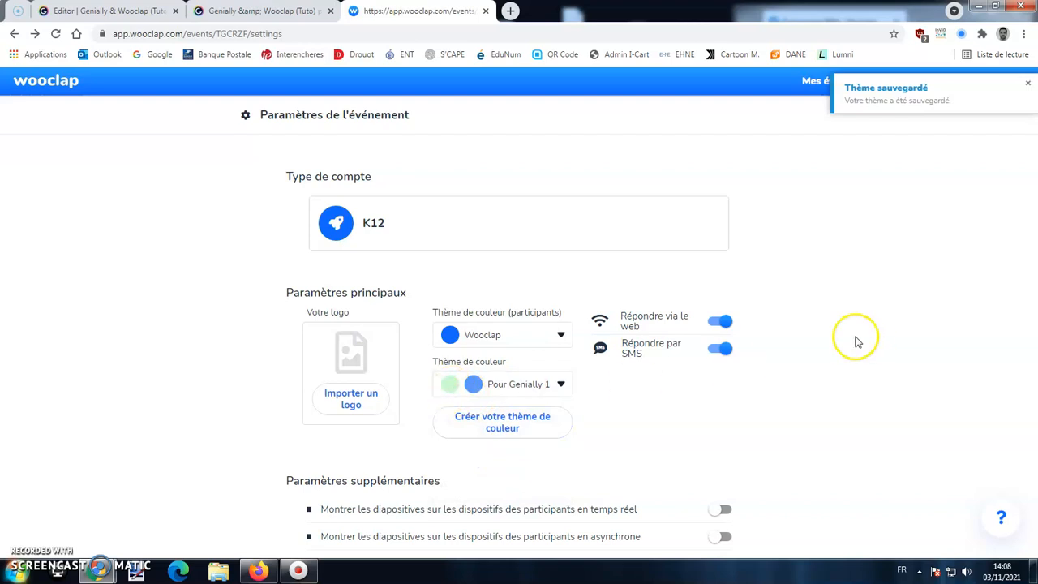
{"action": "scroll", "coordinate": [857, 340], "scroll_direction": "down", "scroll_amount": 6}
{"action": "left_click", "coordinate": [716, 533]}
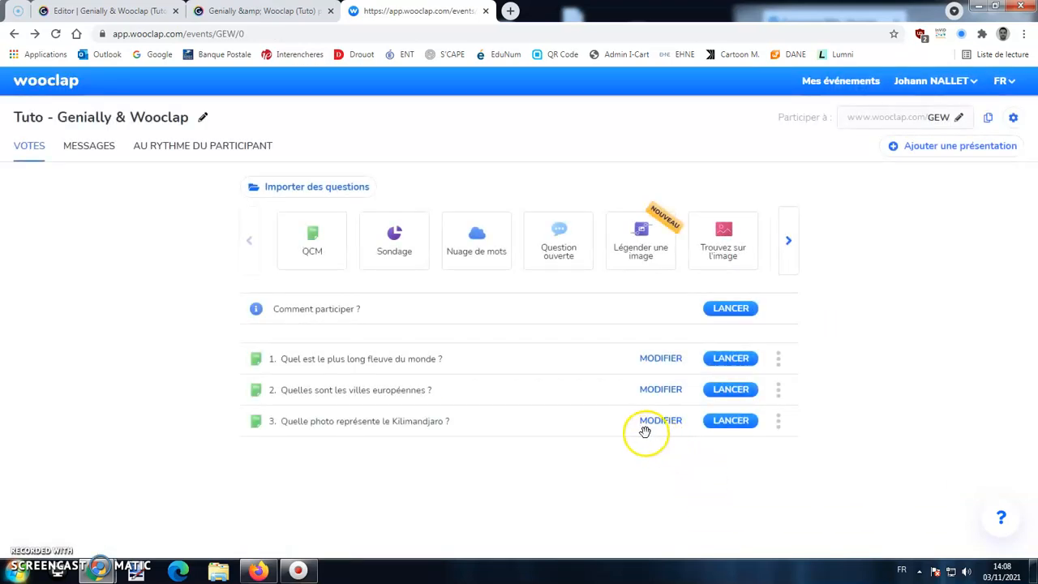
Reload the Genially presentation and launch the longest-river question on its new light green background
{"action": "left_click", "coordinate": [260, 11]}
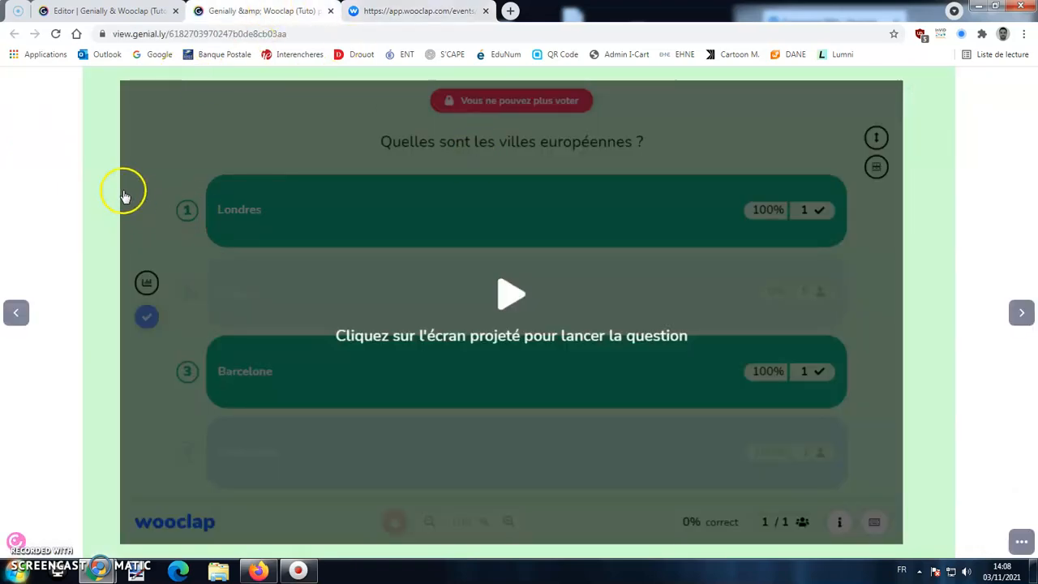
{"action": "left_click", "coordinate": [55, 34]}
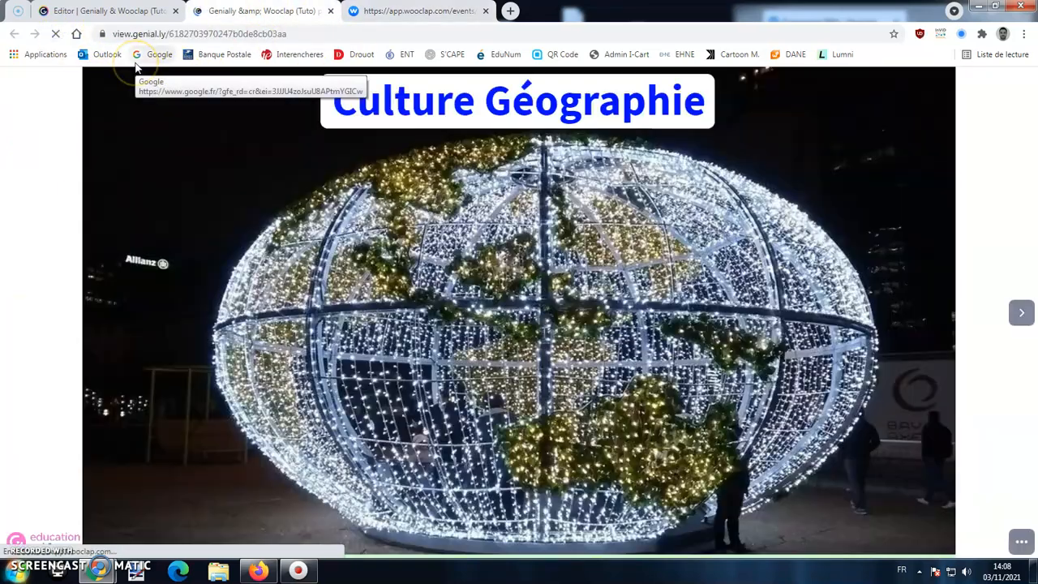
{"action": "left_click", "coordinate": [1021, 313]}
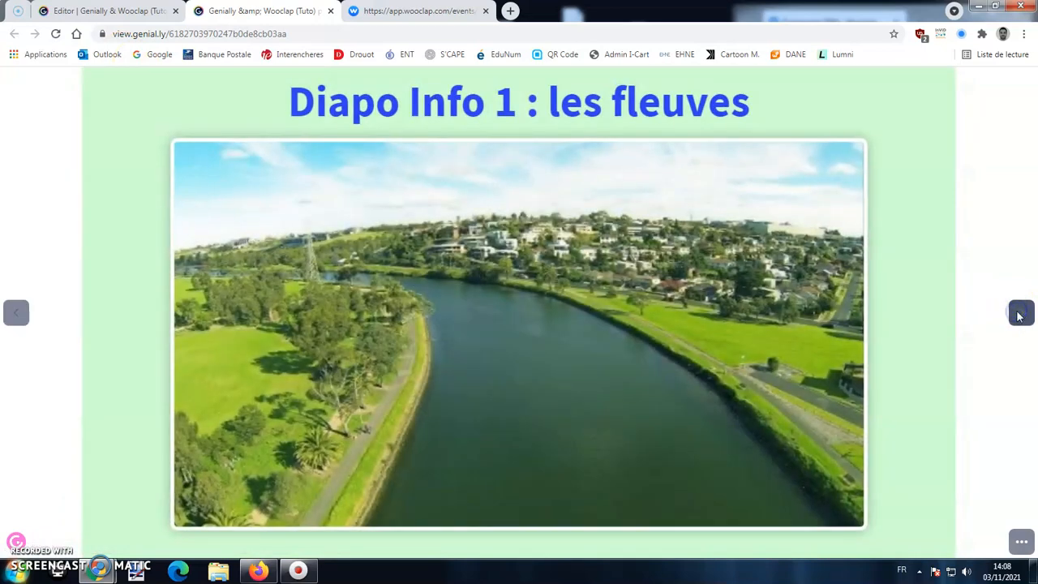
{"action": "left_click", "coordinate": [1021, 314]}
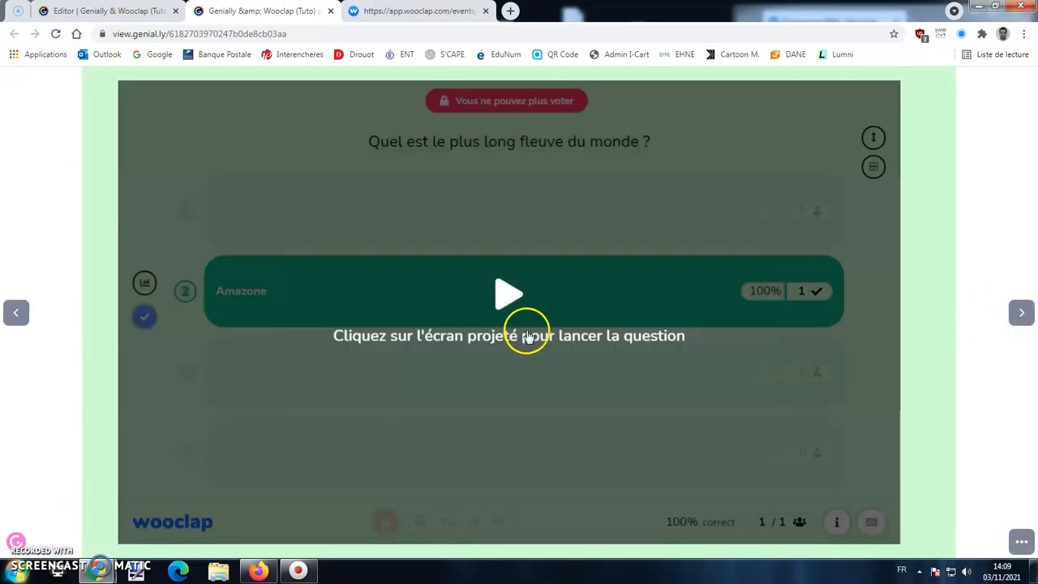
{"action": "left_click", "coordinate": [505, 292]}
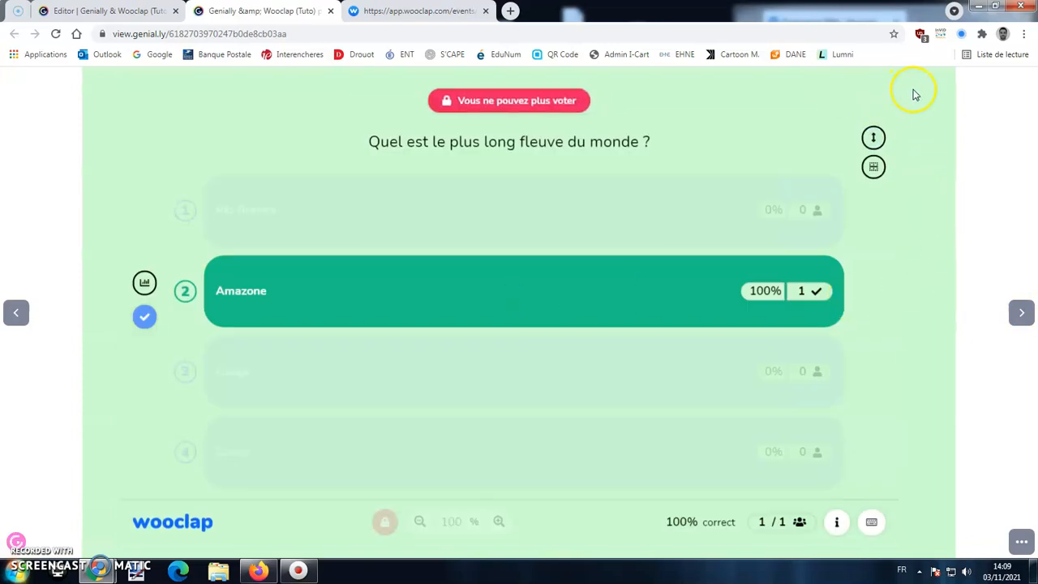